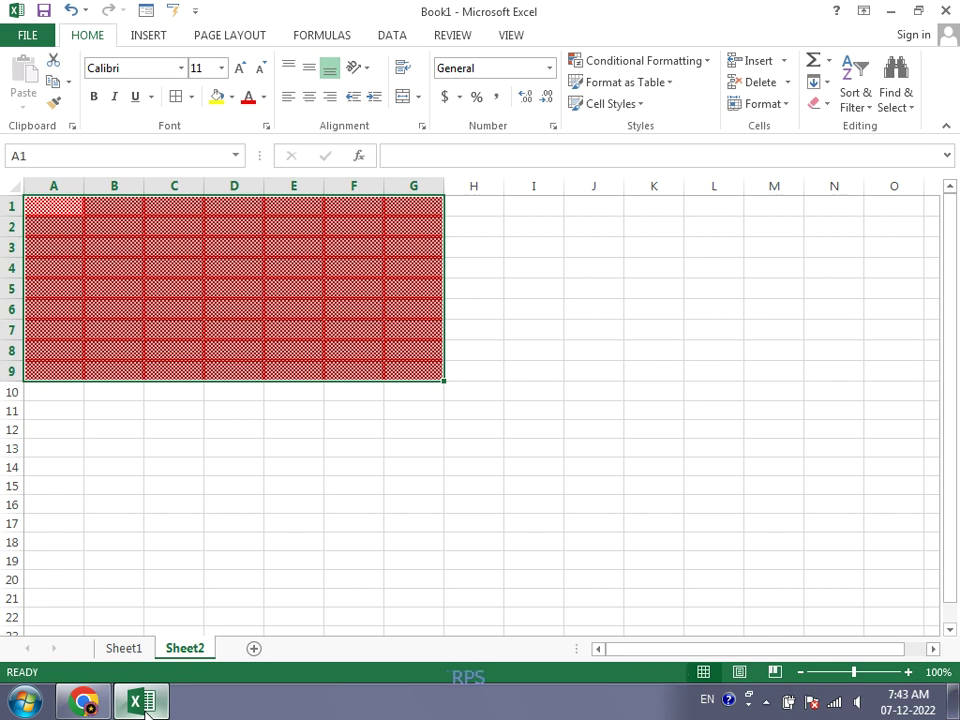
- Add a new worksheet and enter the headers name, fname and mname in cells A1 to C1
left_click(254, 650)
type("name")
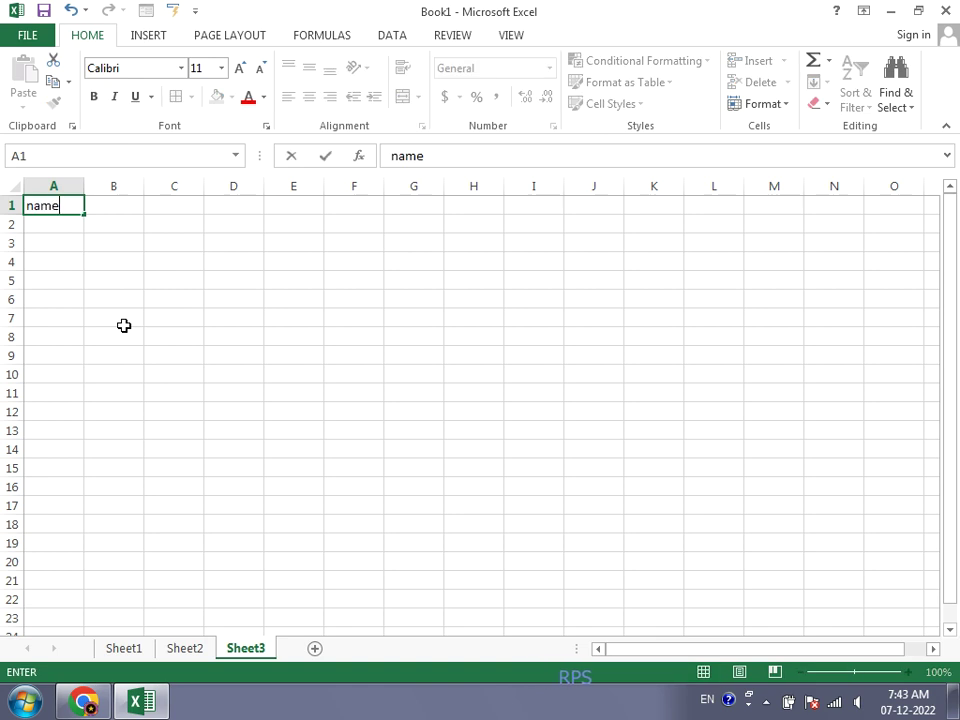
key("Tab")
type("fname")
key("Tab")
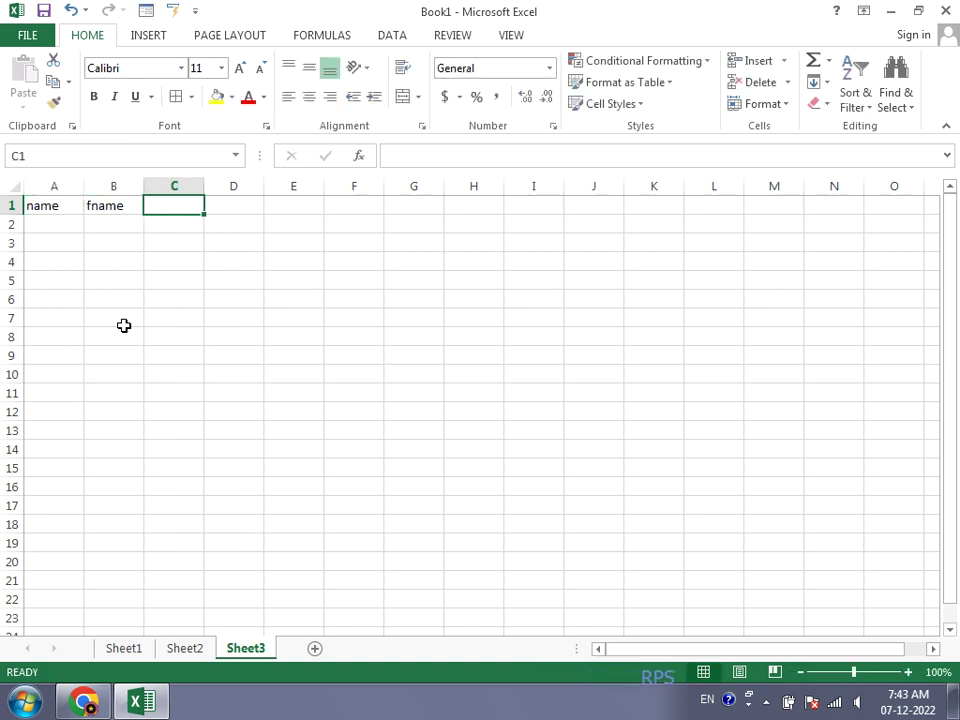
type("mname")
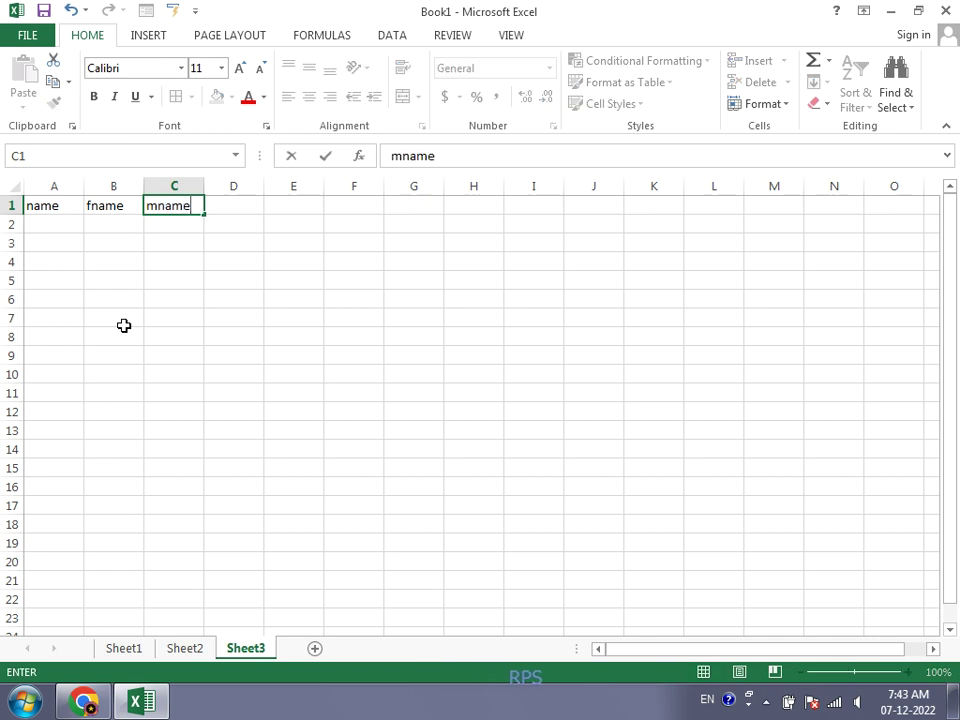
key("Return")
key("Left")
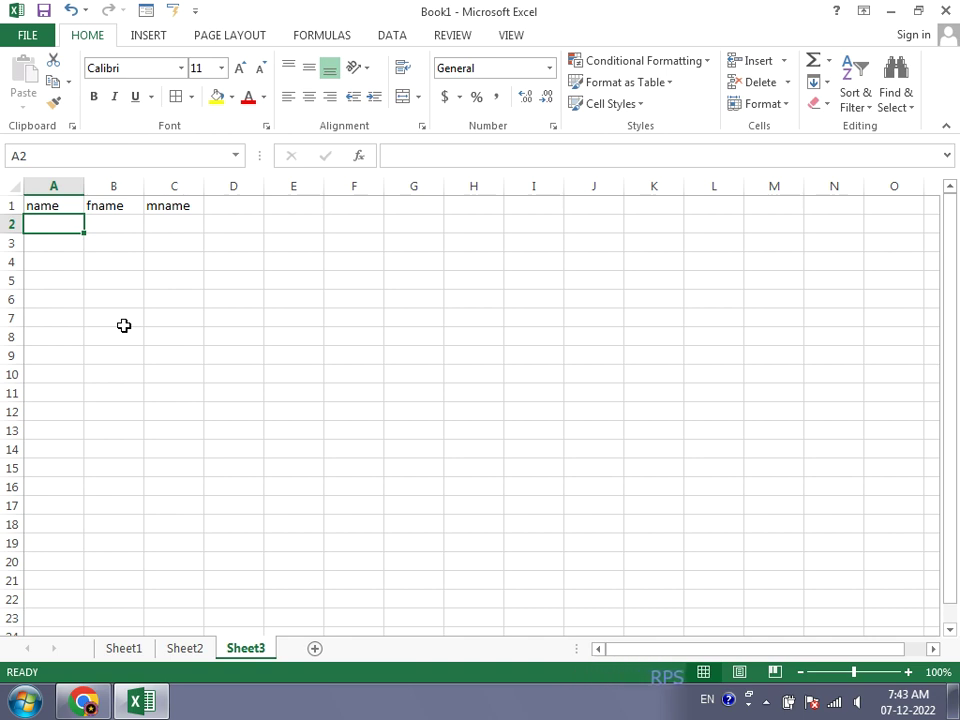
type("1")
key("Return")
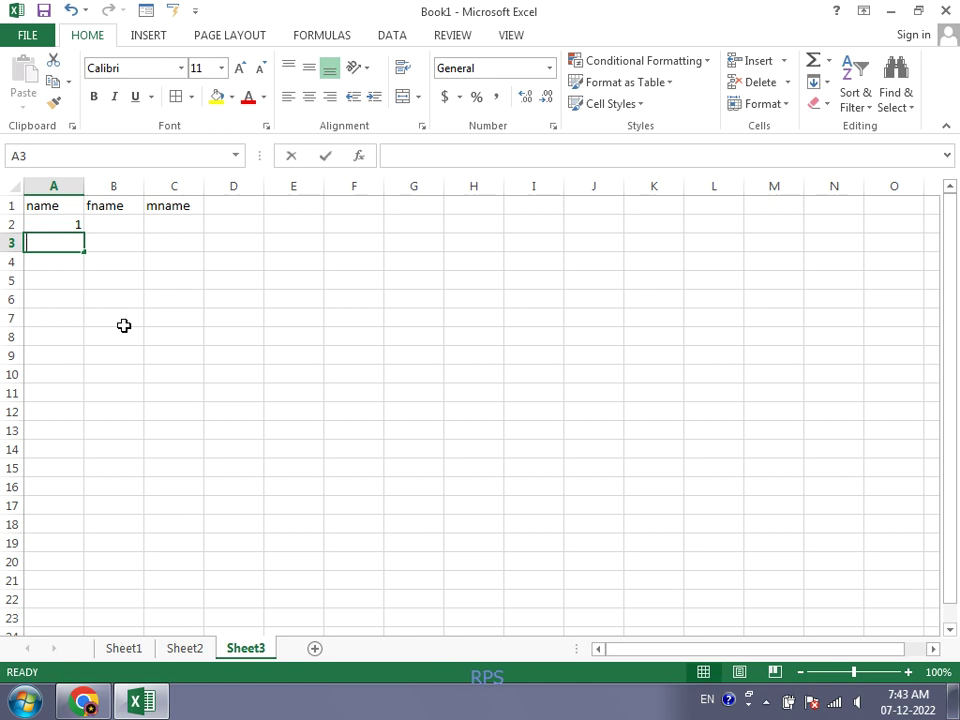
type("2")
key("Return")
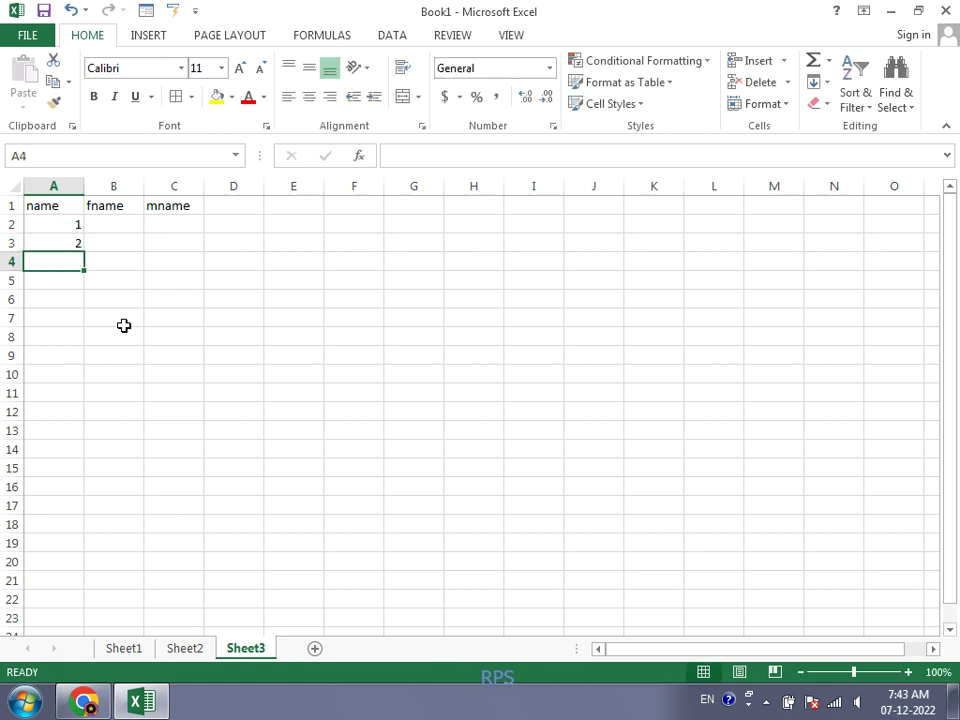
- Enter two people's first names in A2 and A3 under the name header
left_click(49, 223)
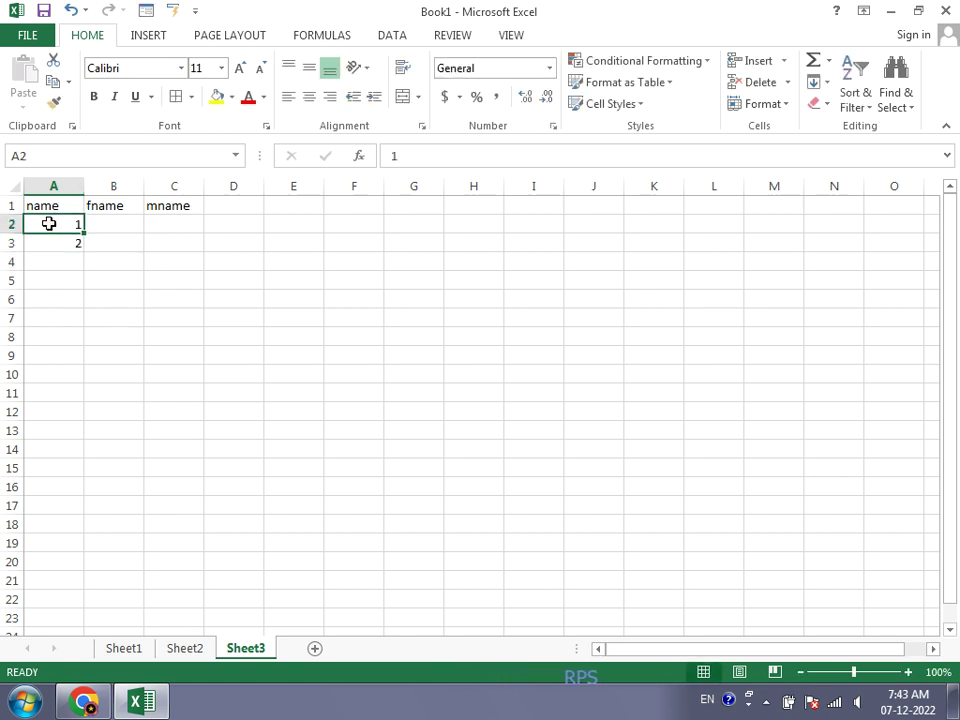
type("ram")
key("Return")
type("seeta")
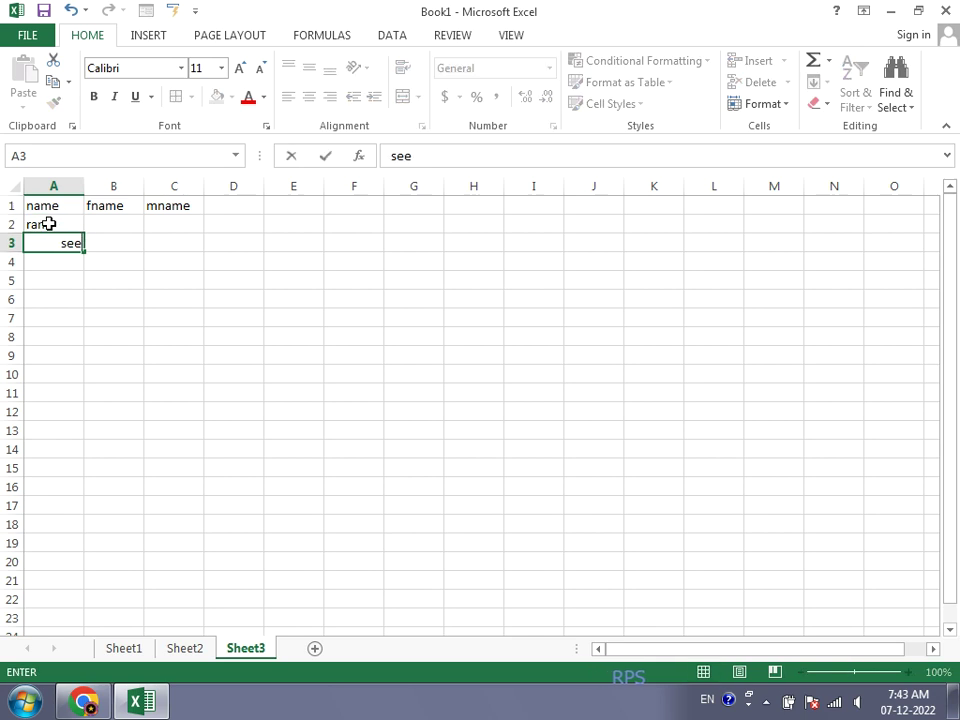
key("Return")
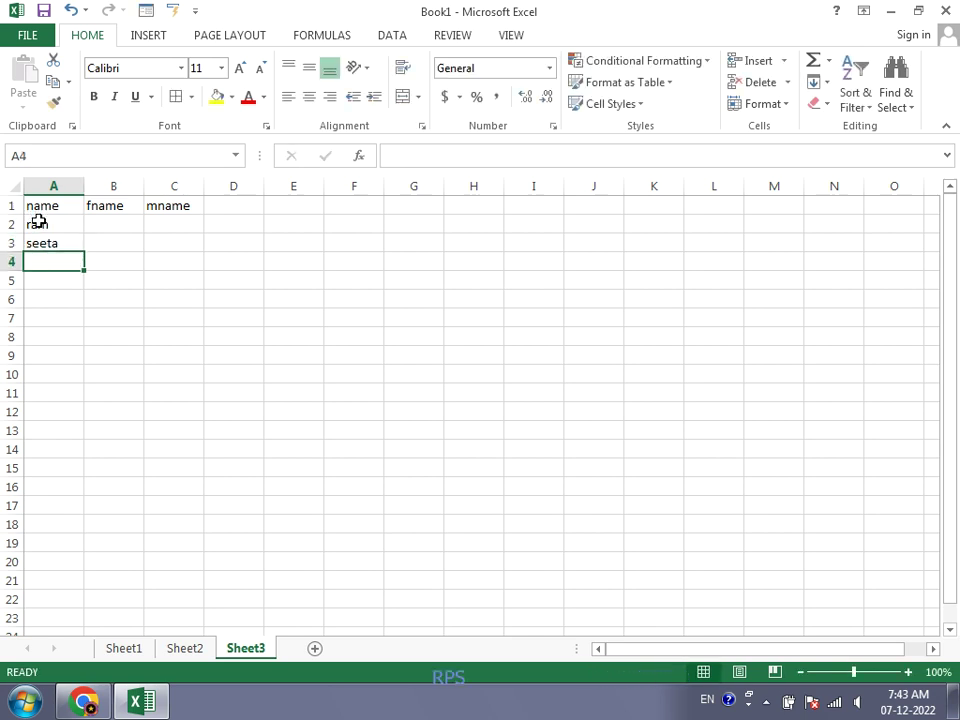
- Fill the two names in A2:A3 down column A to row 194
left_click(38, 221)
left_click_drag(38, 221, 56, 240)
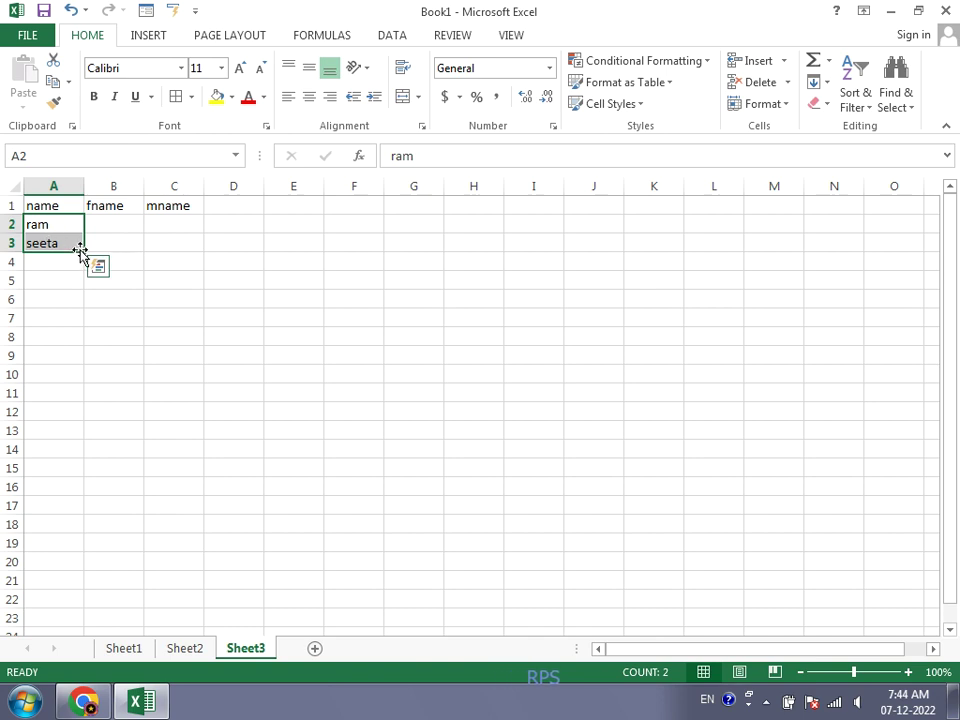
left_click_drag(82, 251, 64, 690)
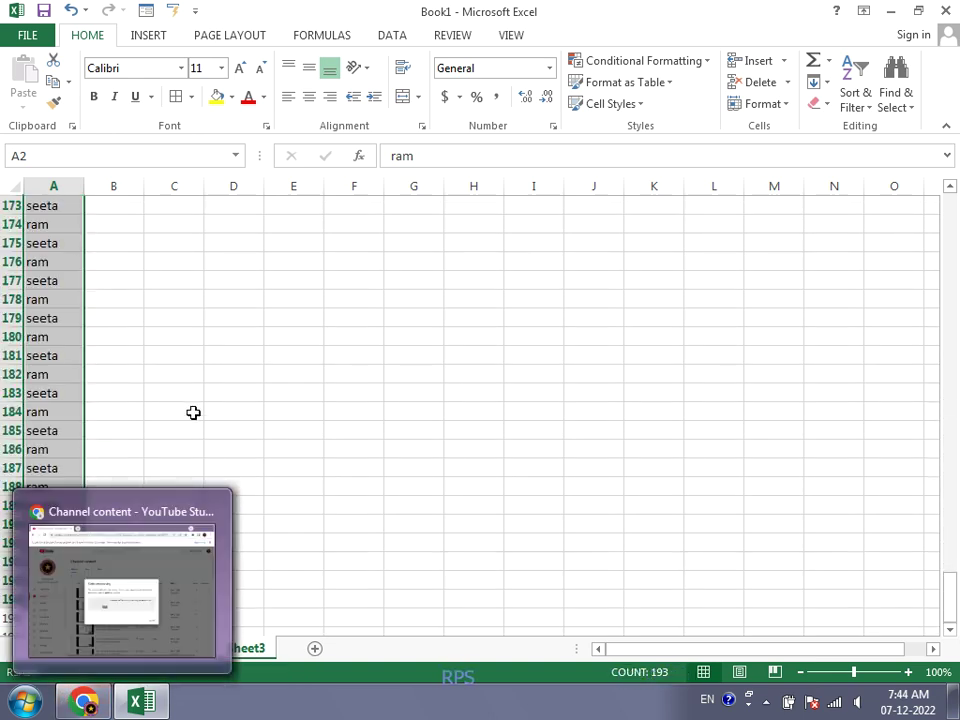
- Enter two fathers' first names in B2 and B3 under the fname header
left_click(194, 411)
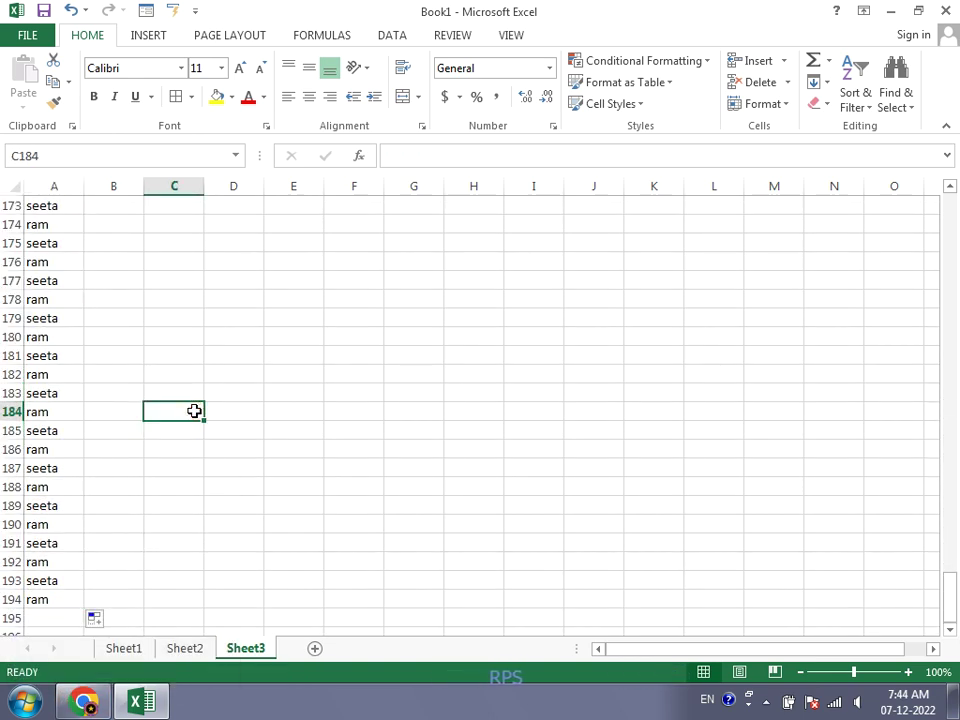
key("ctrl+Up")
key("Left")
key("Down")
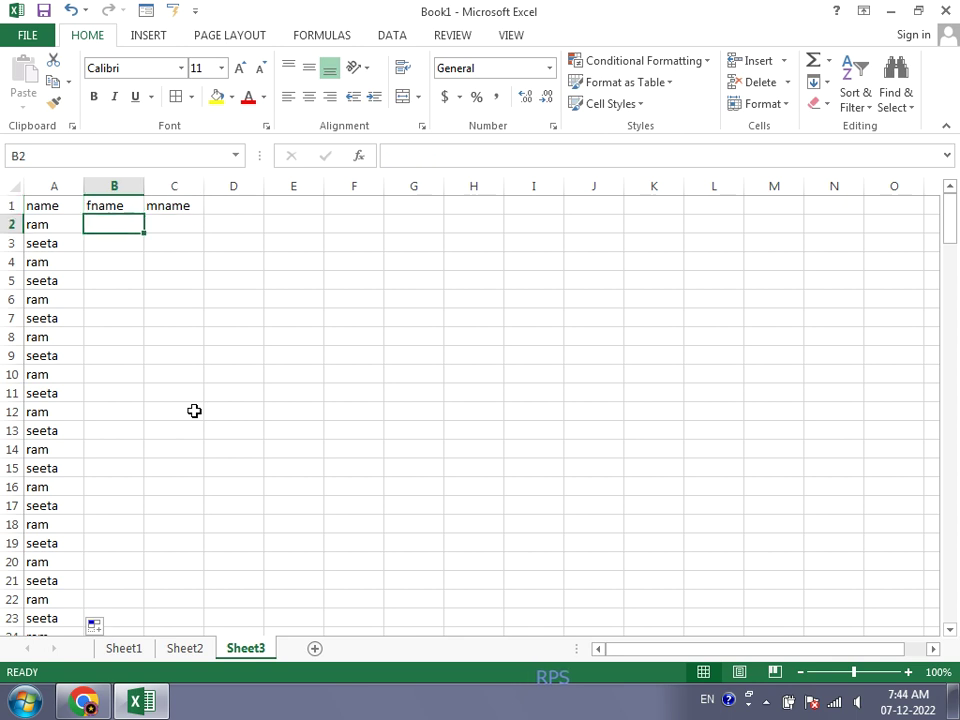
type("ashok")
key("Return")
type("sures")
key("Return")
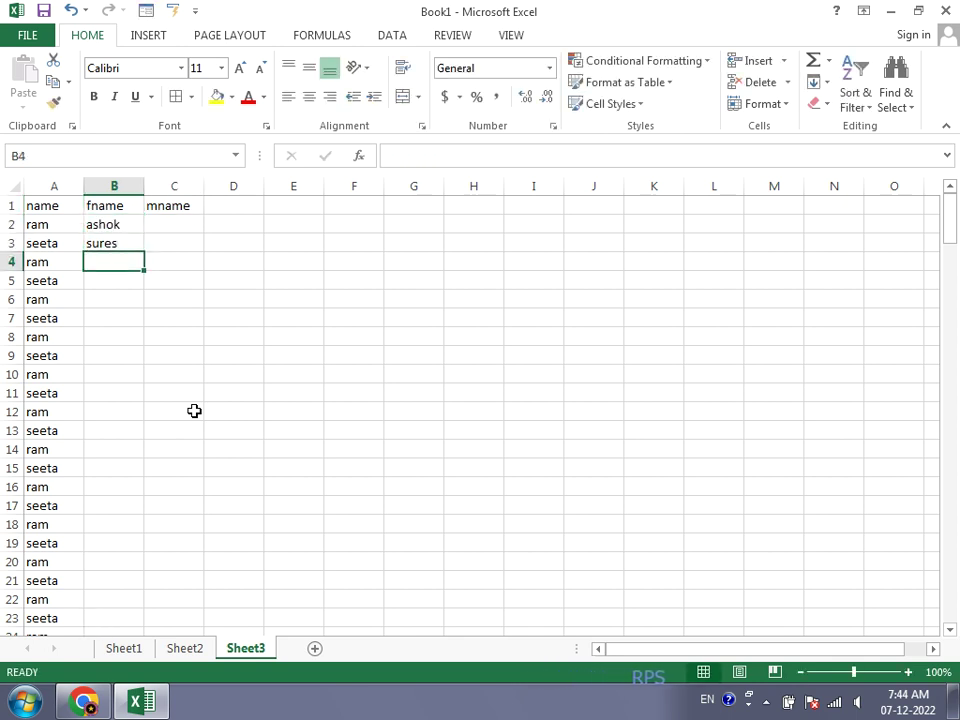
- Enter two mothers' first names in C2 and C3, and fill B2:C3 down to the last row of column A's data
left_click(163, 221)
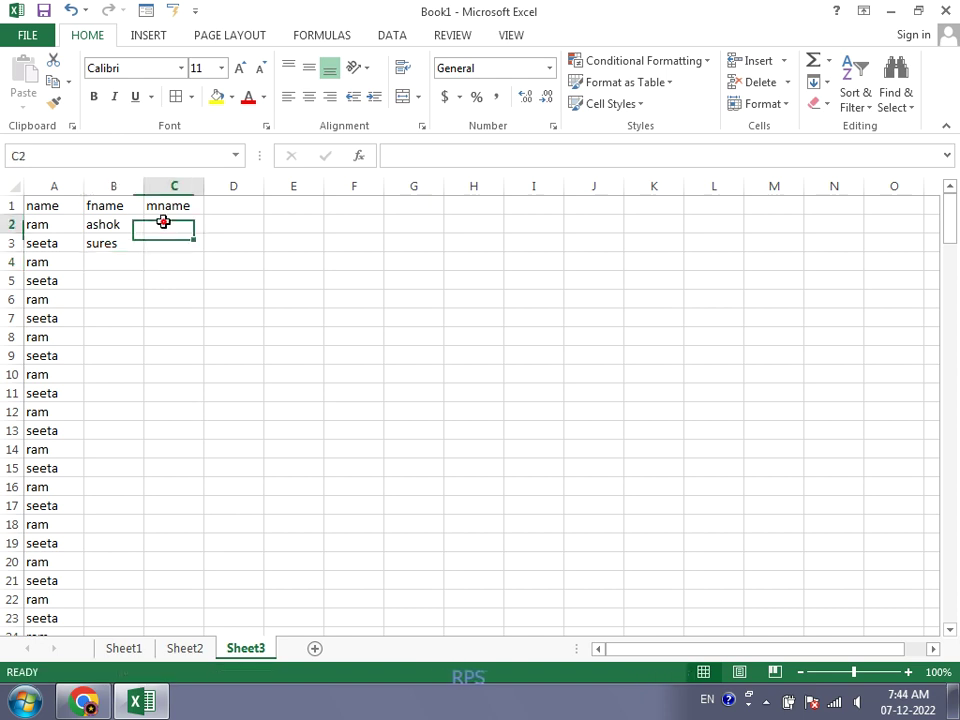
type("radha")
key("Return")
type("rani")
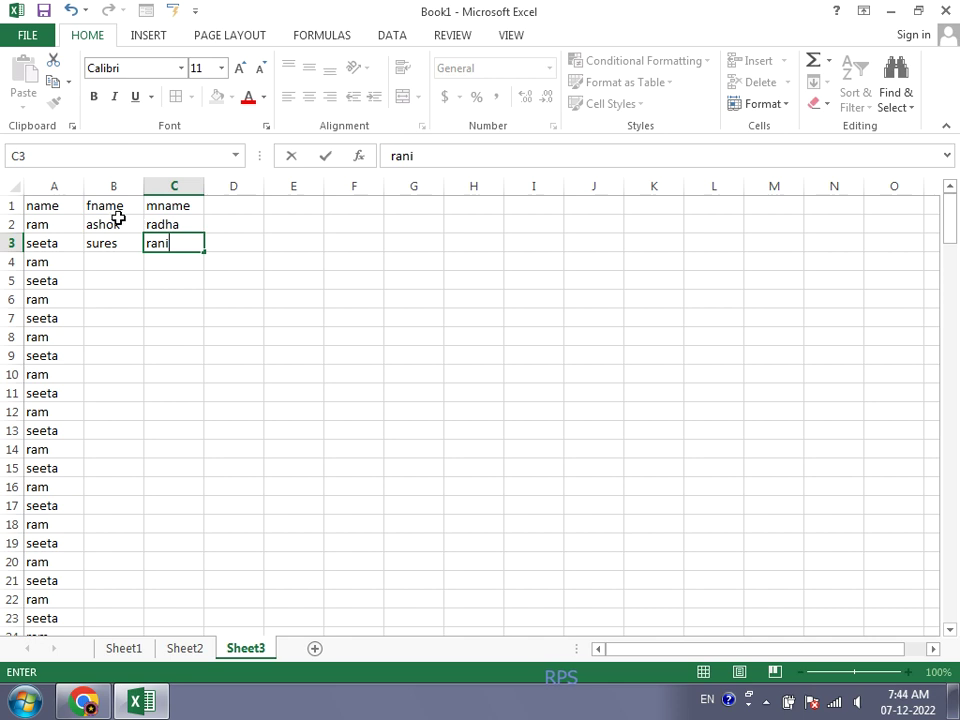
left_click_drag(118, 218, 161, 241)
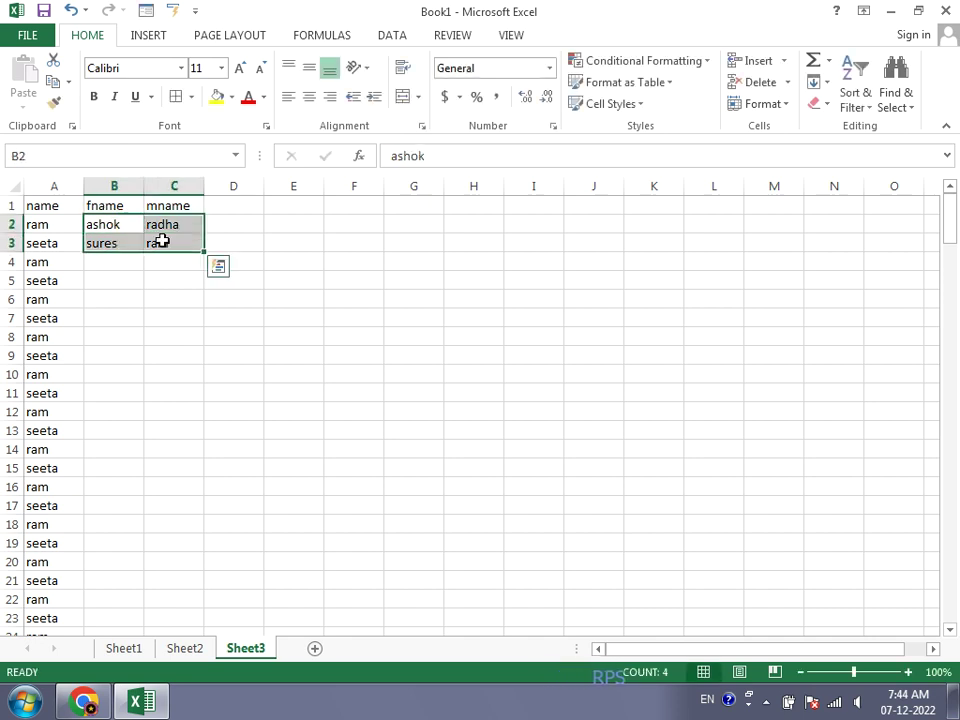
double_click(204, 252)
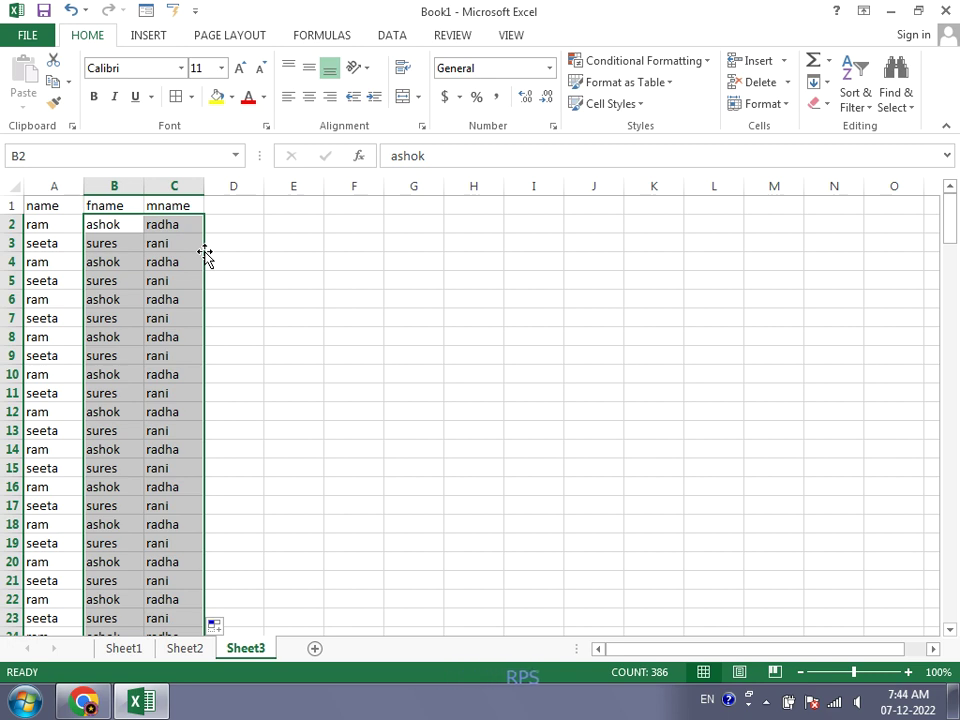
- Move down column B to row 32 to examine whether the header row stays in view
key("Down")
key("Down")
key("Down")
key("Down")
key("Down")
key("Down")
key("Down")
key("Down")
key("Down")
key("Down")
key("Down")
key("Down")
key("Down")
key("Down")
key("Down")
key("Down")
key("Down")
key("Down")
key("Down")
key("Down")
key("Down")
key("Down")
key("Down")
key("Down")
key("Down")
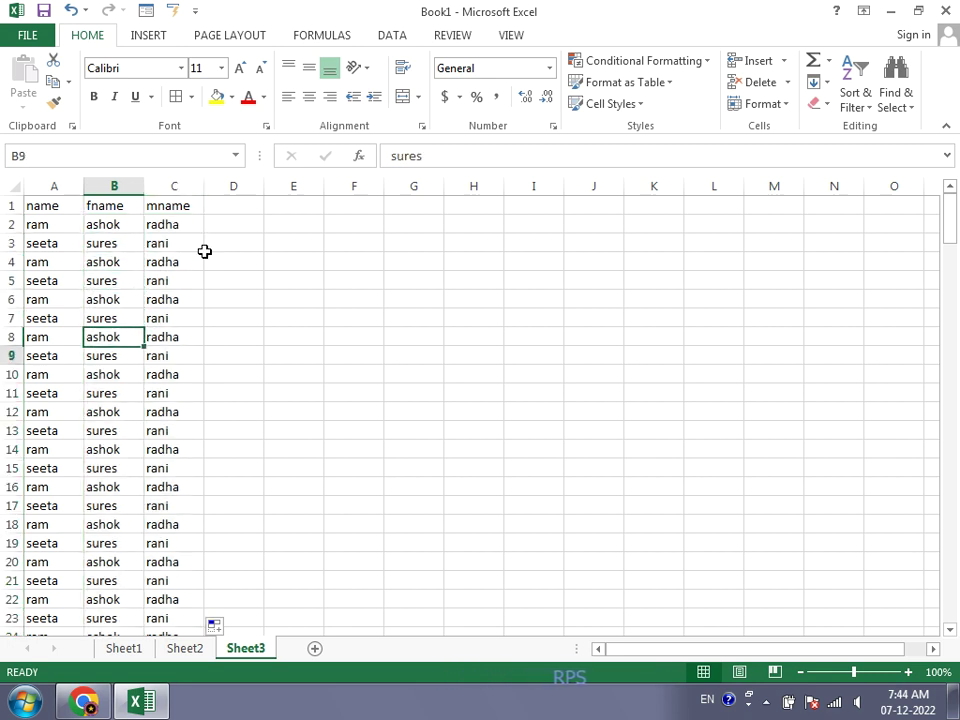
key("Down")
key("Down")
key("Down")
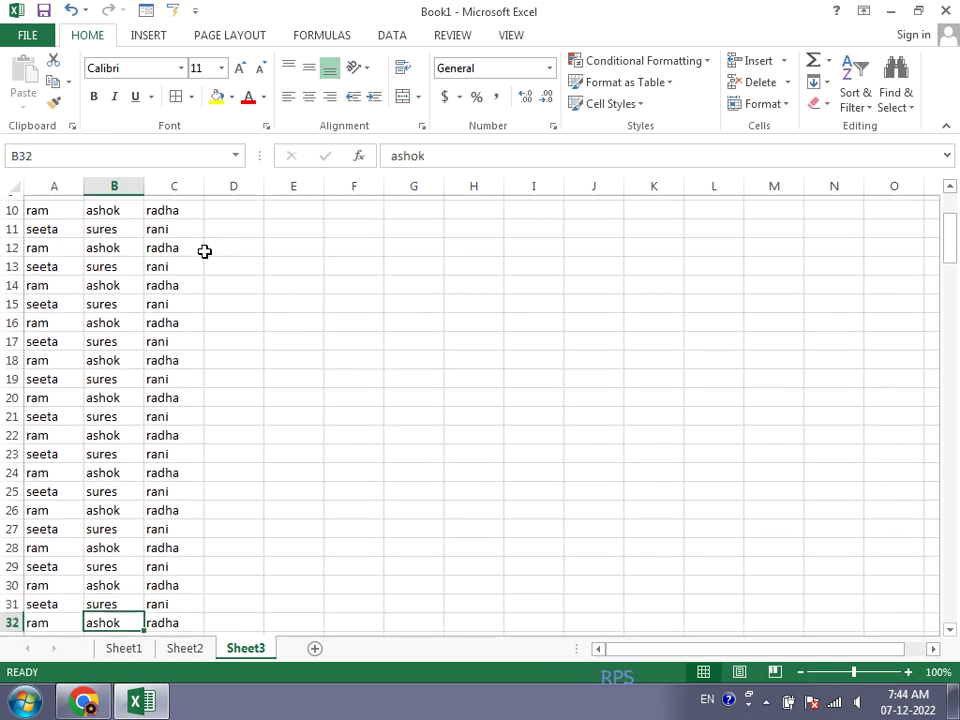
key("ctrl+v")
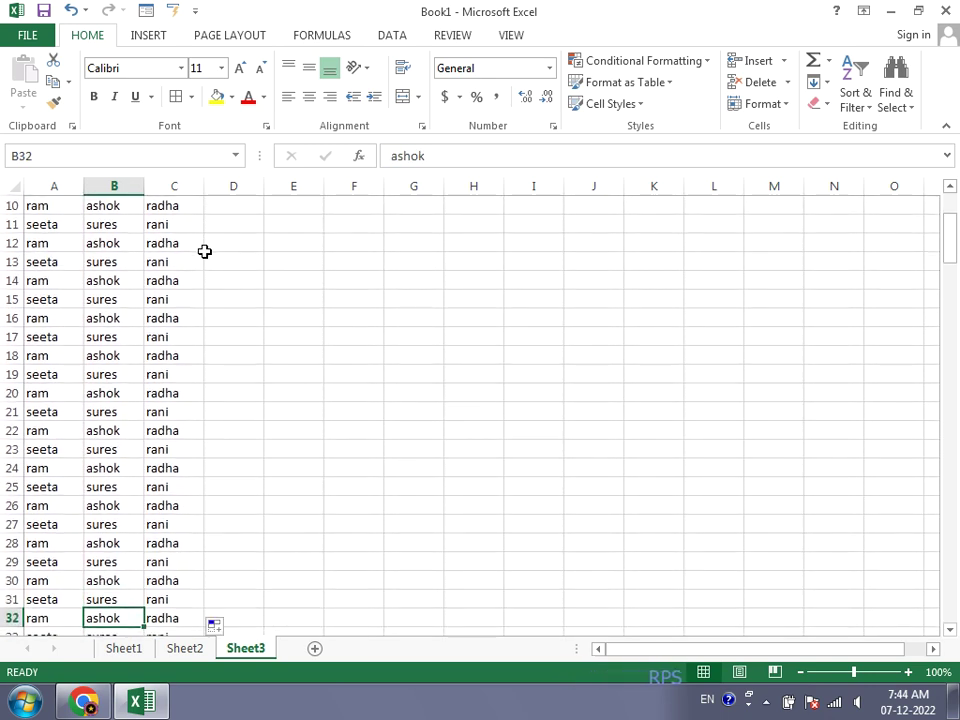
- Move across row 32 to column V and back to column A to examine whether the name column stays in view
key("Right")
key("Right")
key("Right")
key("Right")
key("Right")
key("Right")
key("Right")
key("Right")
key("Right")
key("Right")
key("Right")
key("Right")
key("Right")
key("Right")
key("Right")
key("Right")
key("Right")
key("Right")
key("Right")
key("Right")
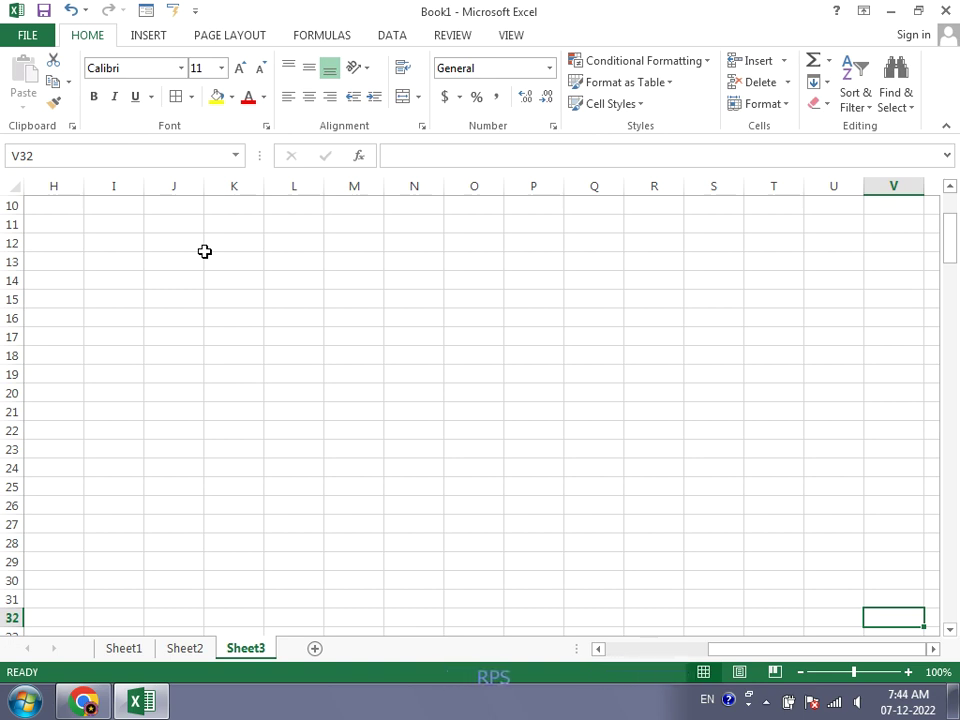
key("Left")
key("Left")
key("Left")
key("Left")
key("Left")
key("Left")
key("Left")
key("Left")
key("Left")
key("Left")
key("Left")
key("Left")
key("Left")
key("Left")
key("Left")
key("Left")
key("Left")
key("Left")
key("Left")
key("Left")
key("Left")
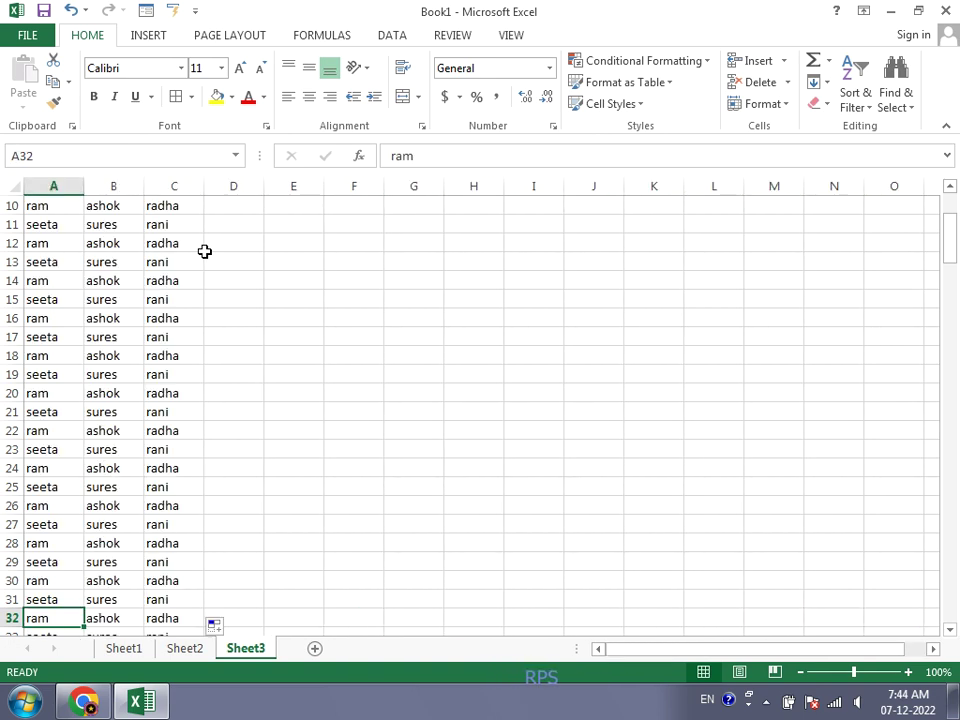
- Move back up column A to A1 to view the header row again
key("Up")
key("Up")
key("Up")
key("Up")
key("Up")
key("Up")
key("Up")
key("Up")
key("Up")
key("Up")
key("Up")
key("Up")
key("Up")
key("Up")
key("Up")
key("Up")
key("Up")
key("Up")
key("Up")
key("Up")
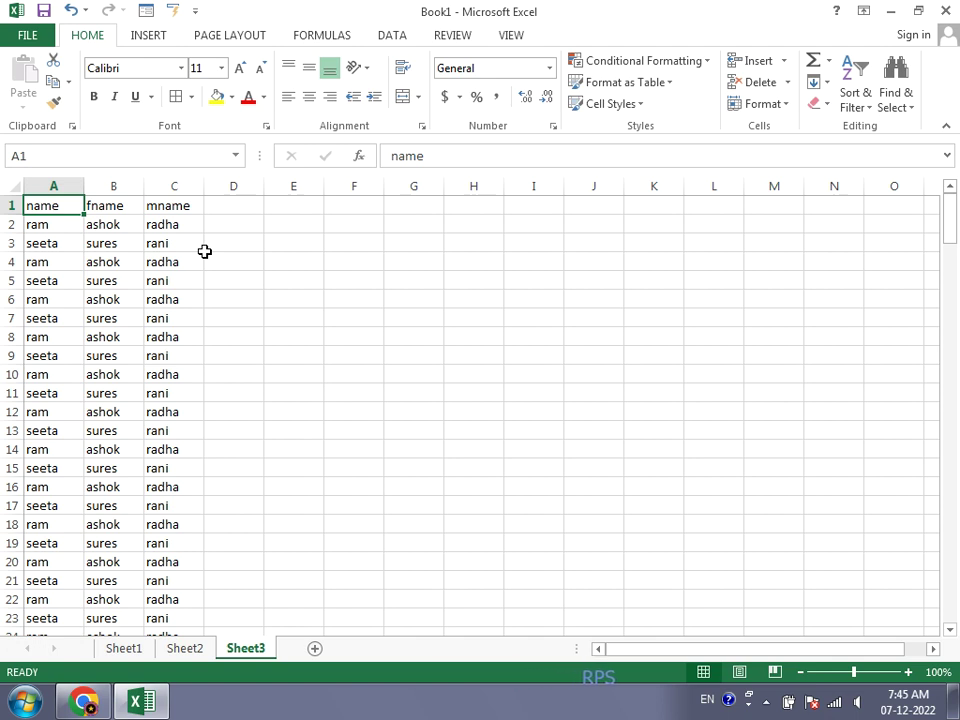
- Select cell B2, freeze the top row, and replace that with a frozen first column
left_click(108, 224)
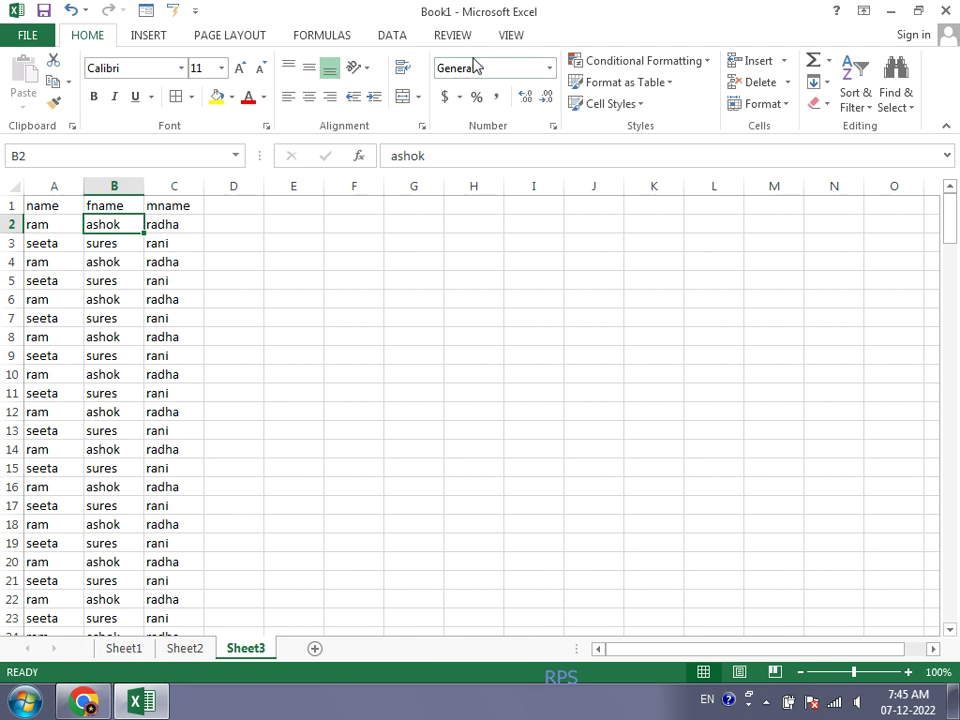
left_click(509, 40)
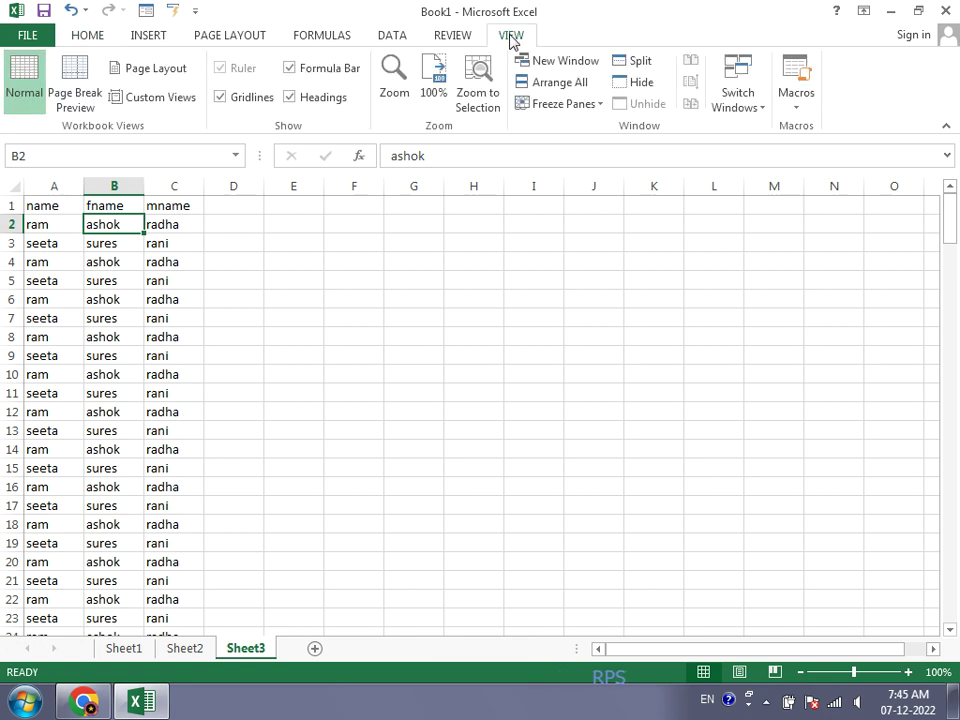
left_click(604, 106)
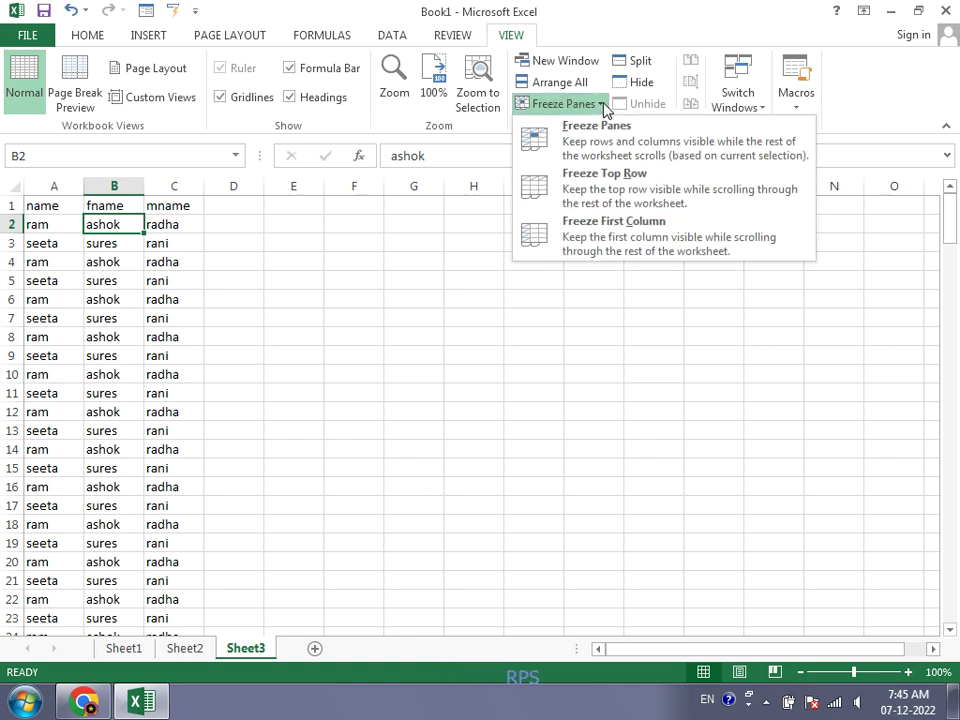
left_click(614, 180)
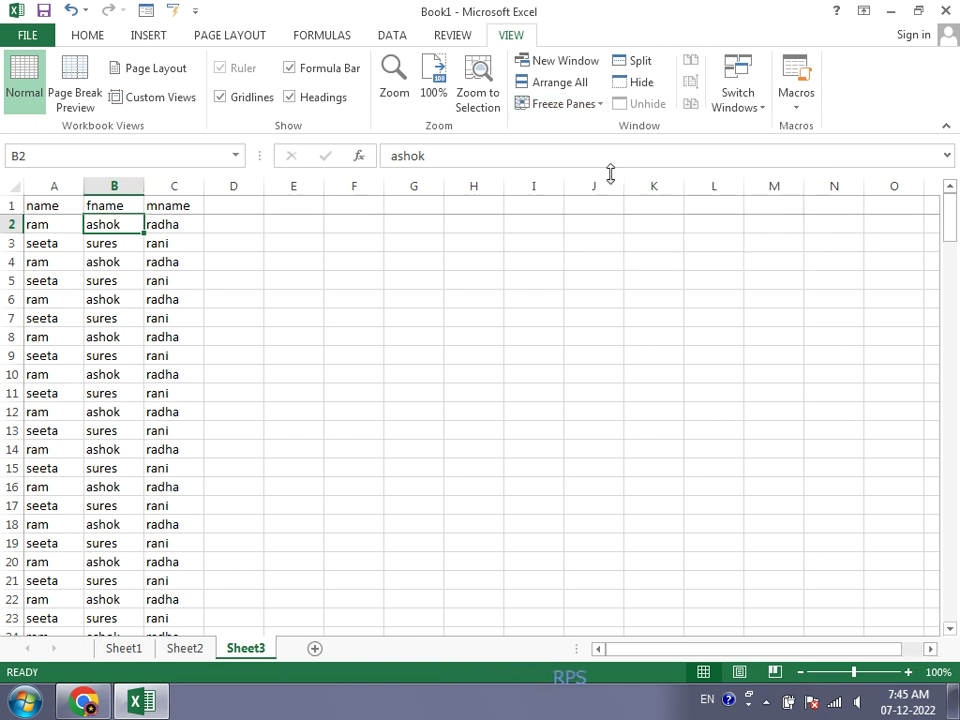
left_click(604, 106)
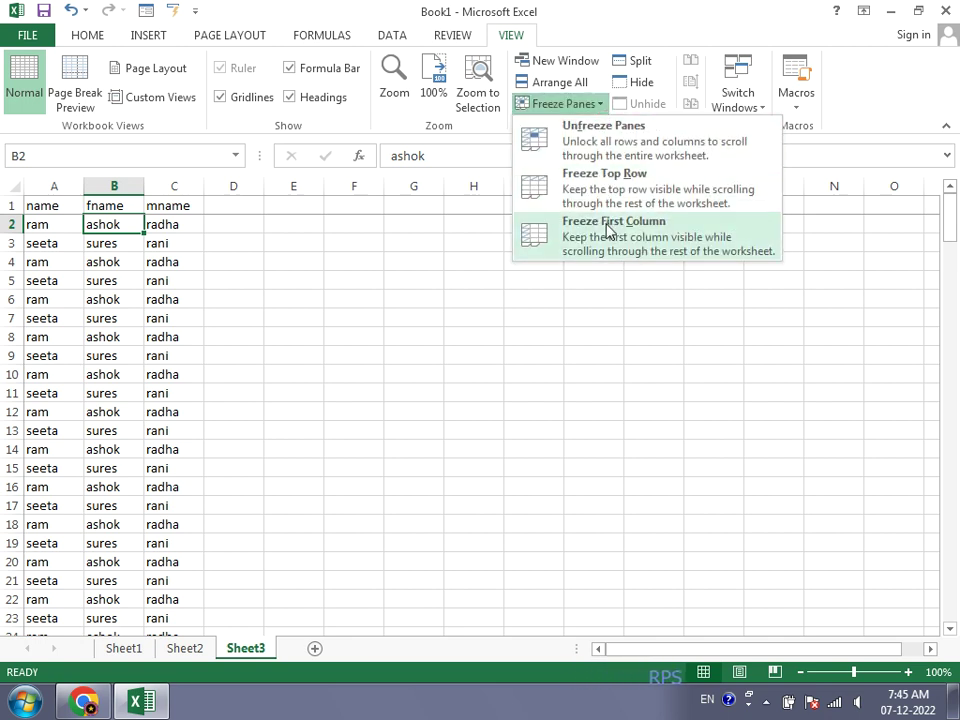
left_click(606, 228)
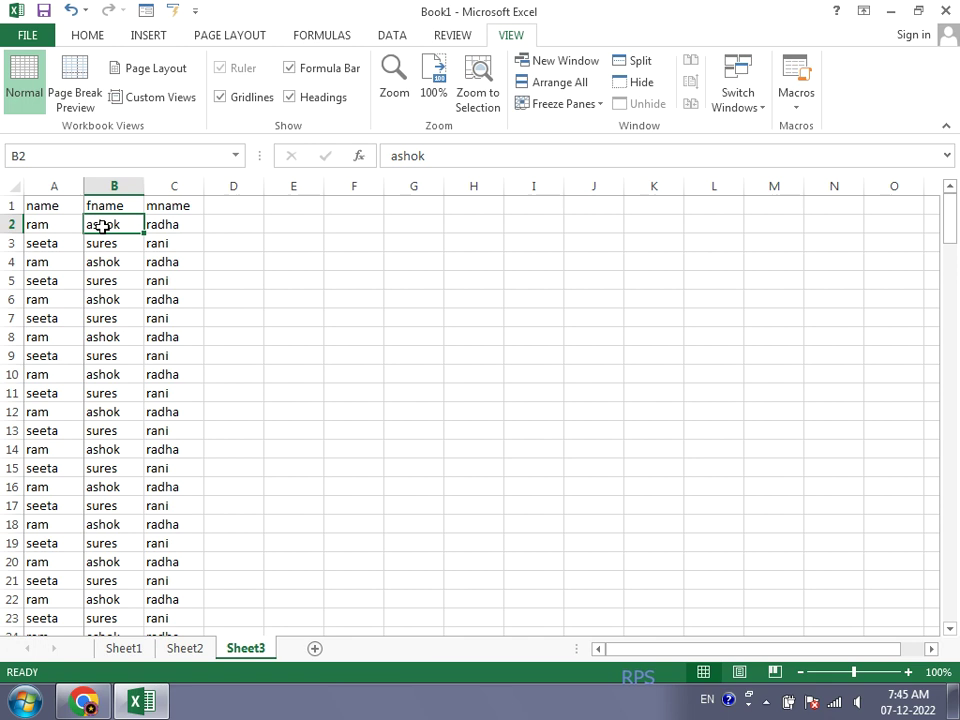
- Unfreeze the panes and freeze both row 1 and column A based on the selected cell B2
left_click(595, 106)
left_click(598, 133)
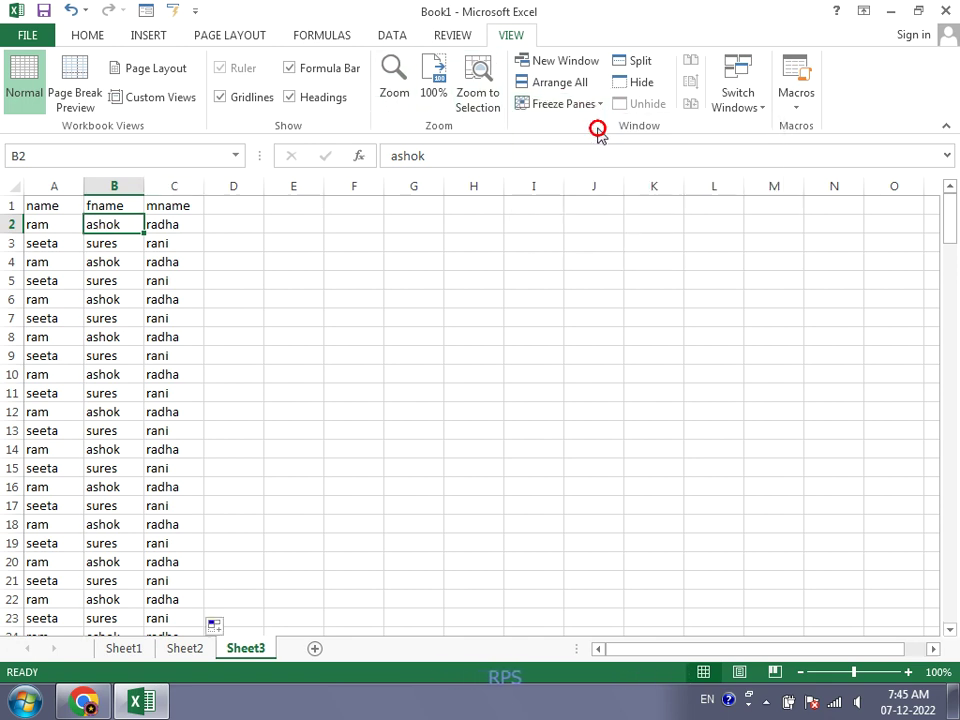
left_click(598, 104)
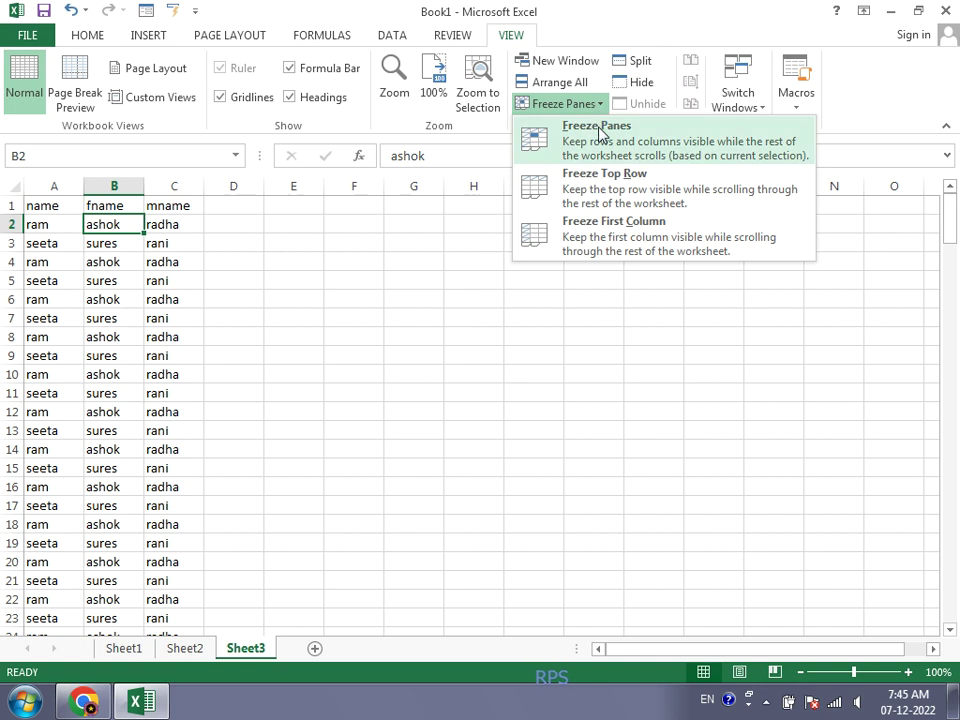
left_click(598, 133)
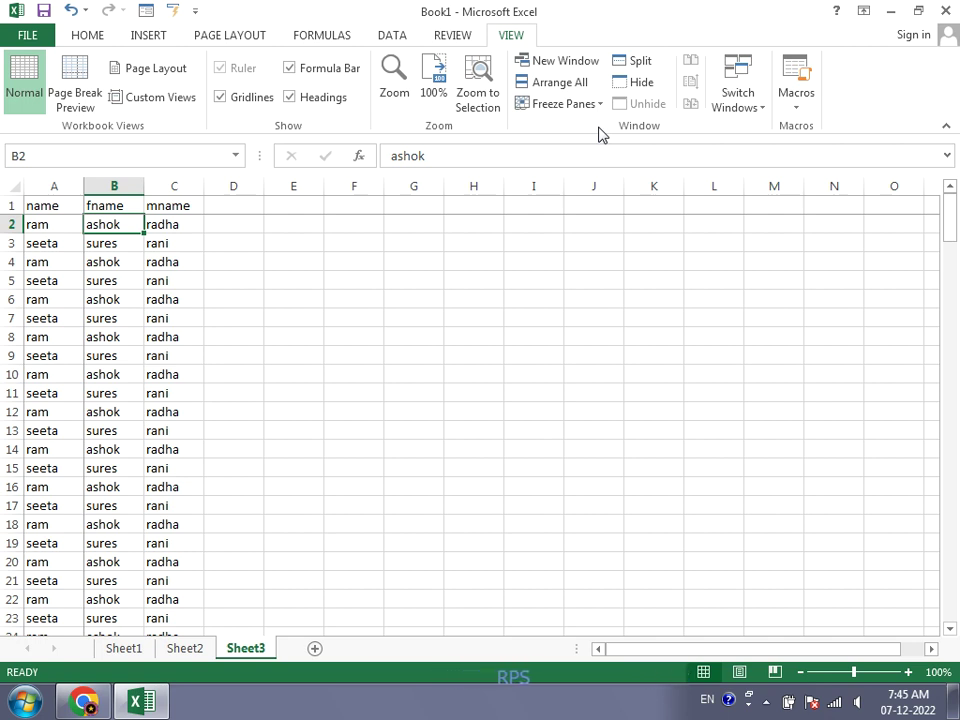
- Move down column B to row 32 to examine whether the header row stays in view
key("Down")
key("Down")
key("Down")
key("Down")
key("Down")
key("Down")
key("Down")
key("Down")
key("Down")
key("Down")
key("Down")
key("Down")
key("Down")
key("Down")
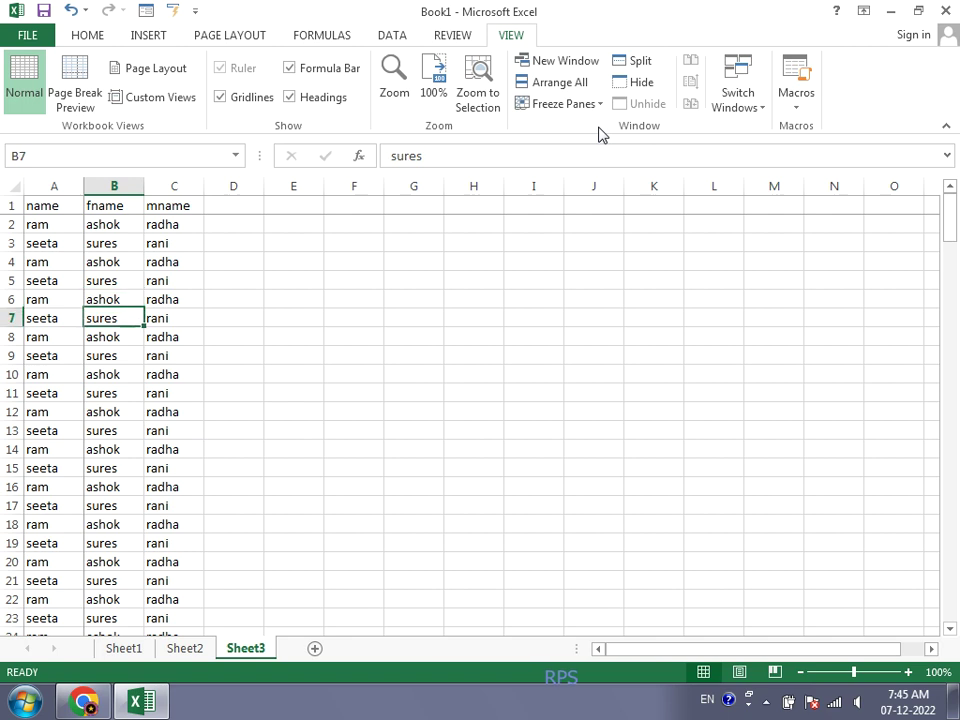
key("Down")
key("Down")
key("Down")
key("Down")
key("Down")
key("Down")
key("Down")
key("Down")
key("Down")
key("Down")
key("Down")
key("Down")
key("Down")
key("Down")
key("Down")
key("Down")
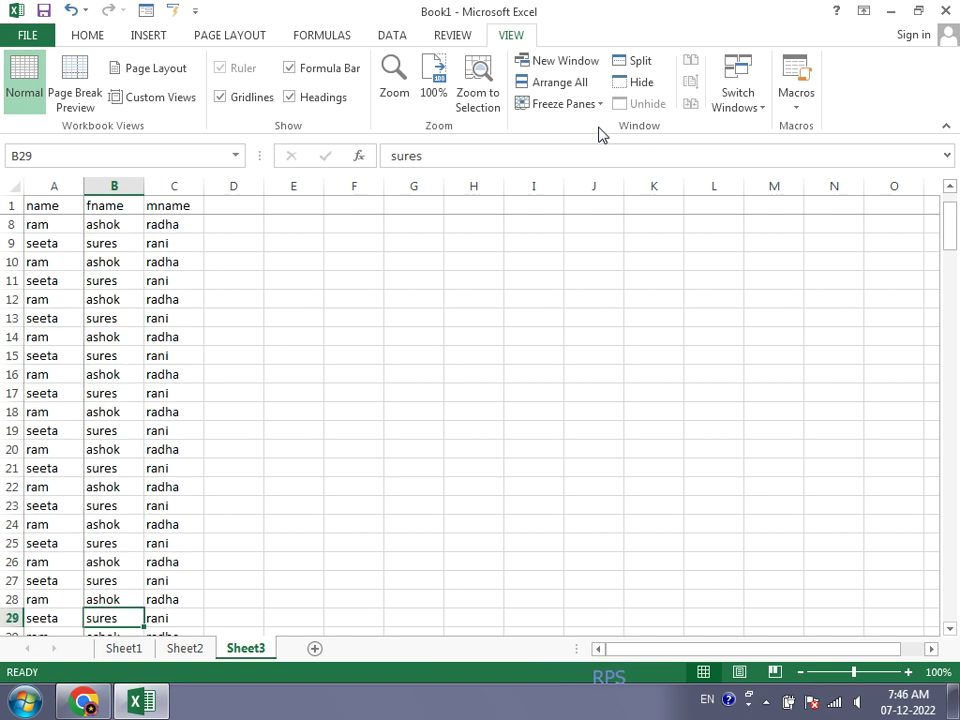
- Move across row 32 to column AD to examine whether the name column stays in view
key("Right")
key("Right")
key("Right")
key("Right")
key("Right")
key("Right")
key("Right")
key("Right")
key("Right")
key("Right")
key("Right")
key("Right")
key("Right")
key("Right")
key("Right")
key("Right")
key("Right")
key("Right")
key("Right")
key("Right")
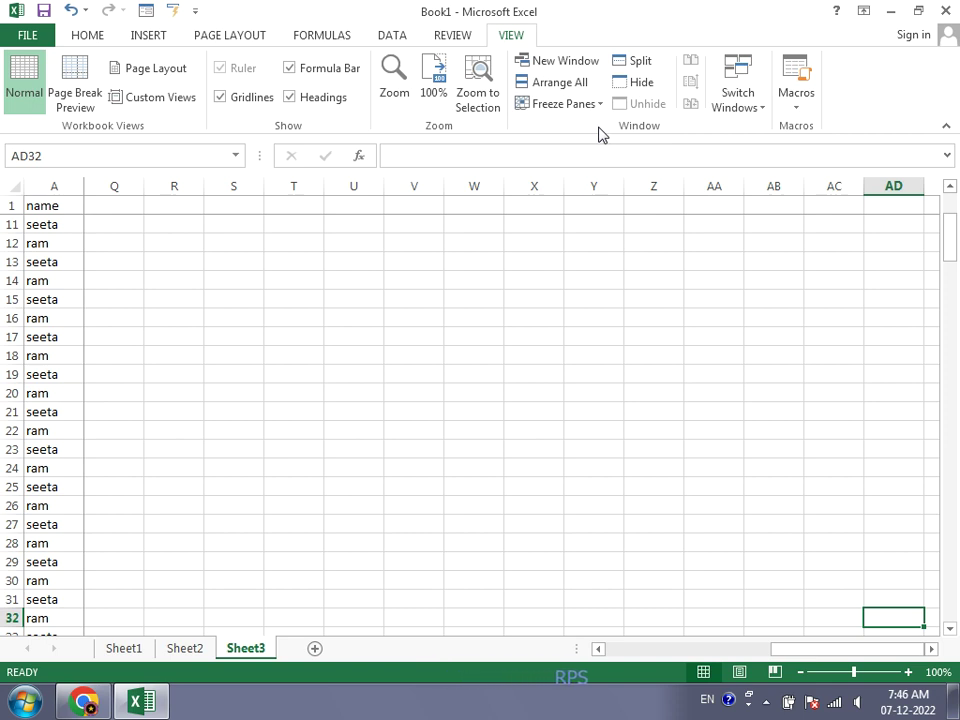
- Move back along row 32 to column A and up to cell A1 to view the start of the table
key("Left")
key("Left")
key("Left")
key("Left")
key("Left")
key("Left")
key("Left")
key("Left")
key("Left")
key("Left")
key("Left")
key("Left")
key("Left")
key("Left")
key("Left")
key("Left")
key("Left")
key("Left")
key("Left")
key("Left")
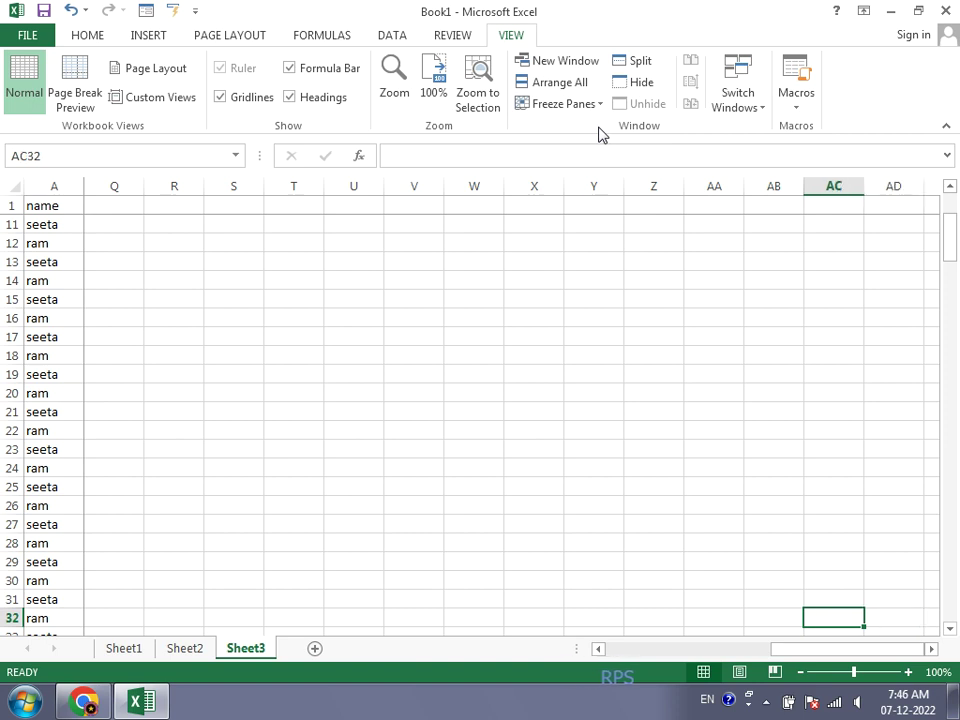
key("Up")
key("Up")
key("Up")
key("Up")
key("Up")
key("Up")
key("Up")
key("Up")
key("Up")
key("Up")
key("Up")
key("Up")
key("Up")
key("Up")
key("Up")
key("Up")
key("Up")
key("Up")
key("Up")
key("Up")
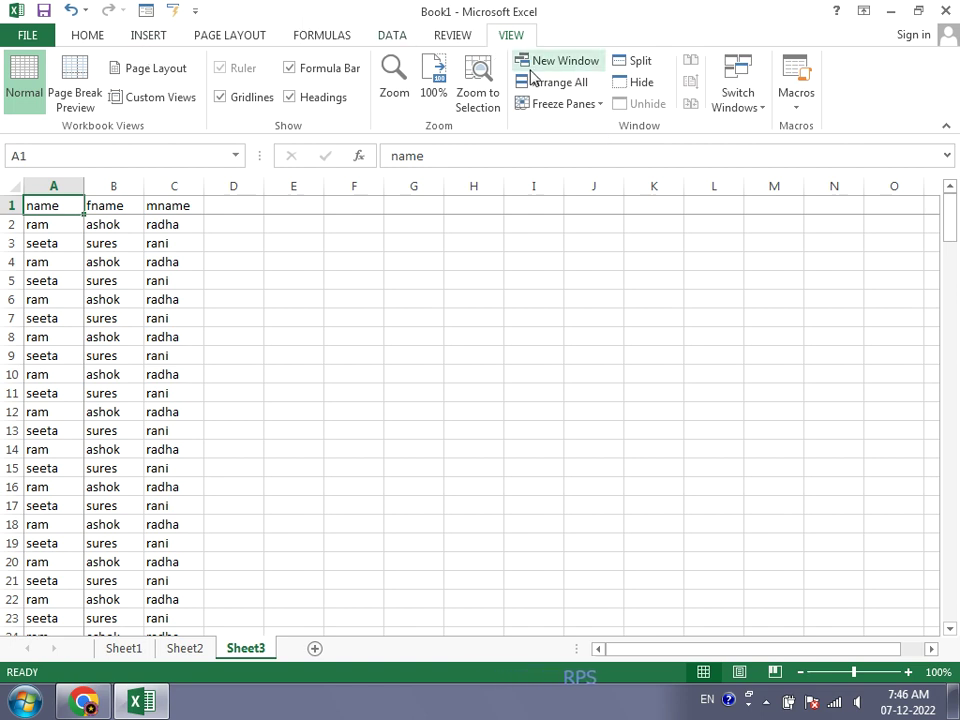
- Unfreeze the header row and first column of the name table
left_click(600, 105)
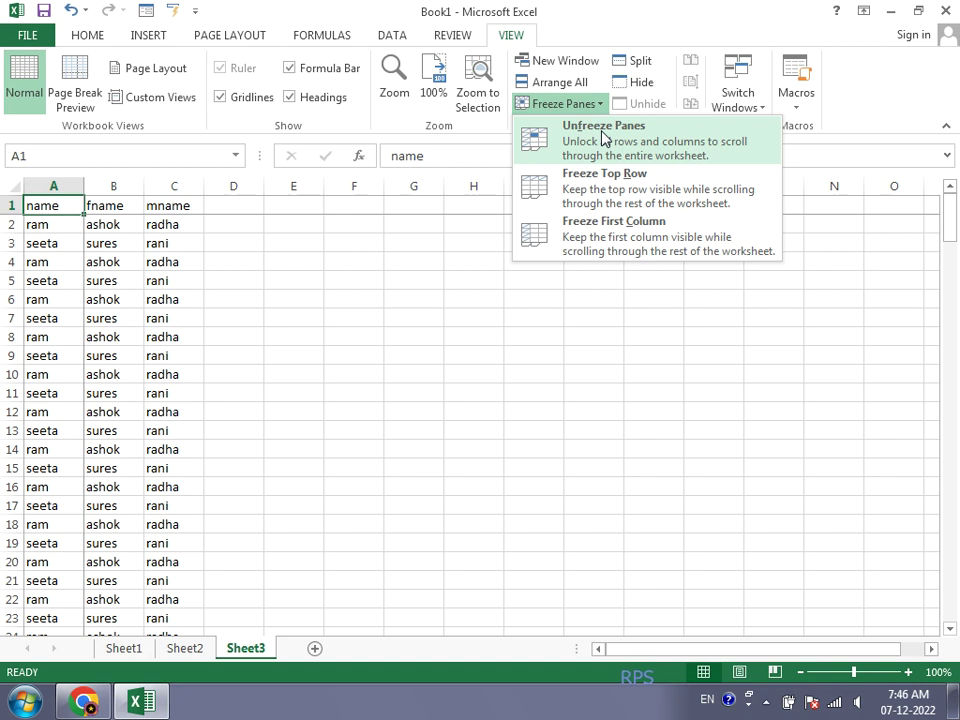
left_click(603, 137)
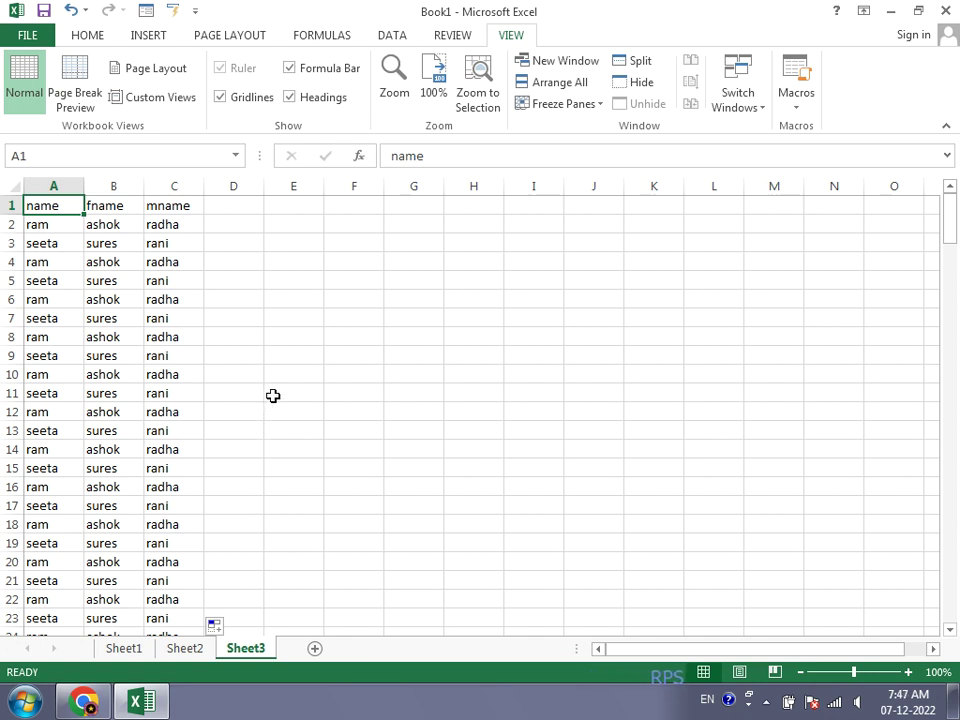
- Hide the workbook window and unhide Book1 again
left_click(638, 84)
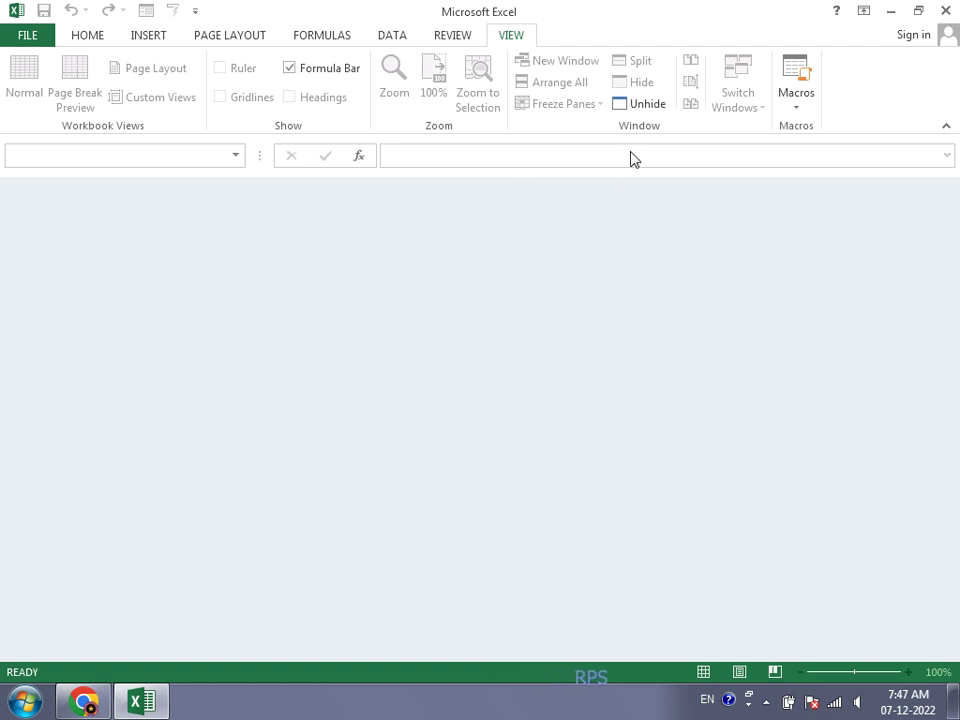
left_click(658, 107)
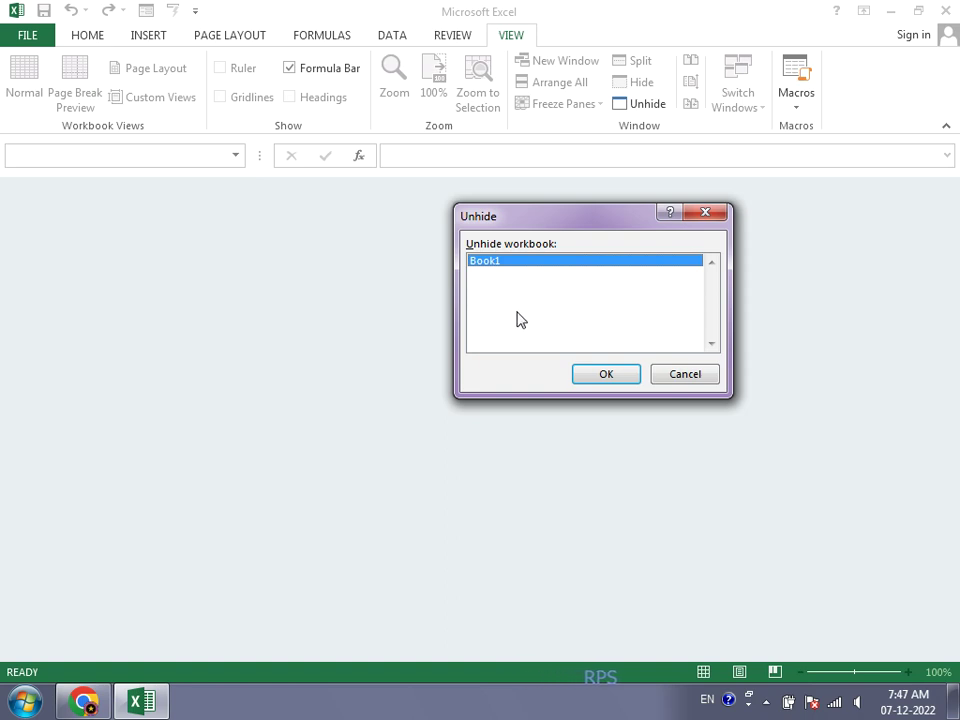
left_click(601, 379)
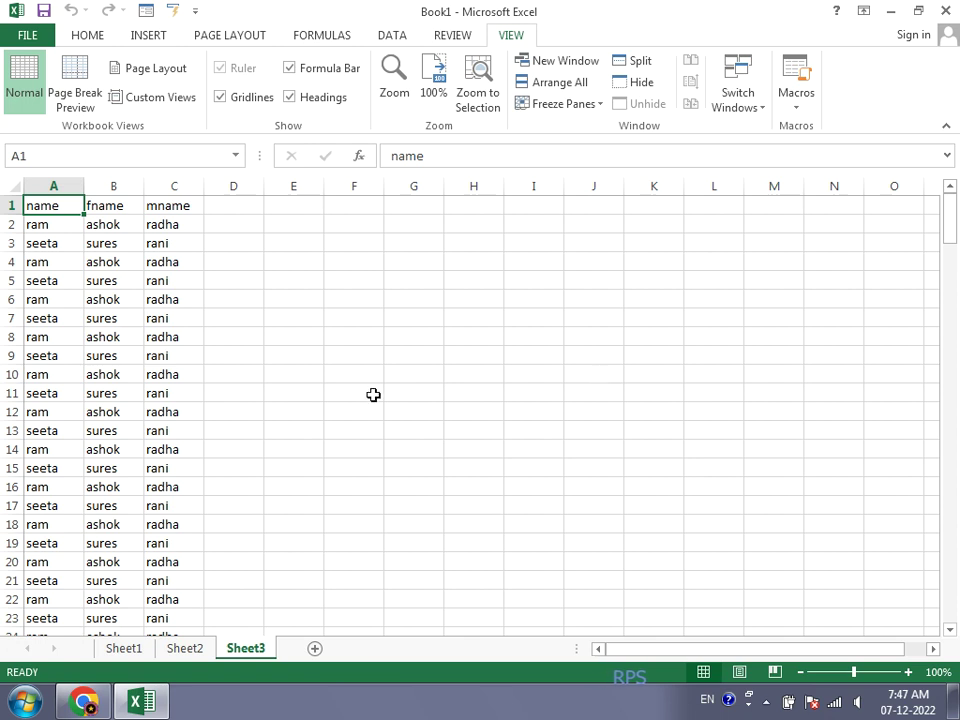
- Select cell C5 and split the sheet into four panes at that cell
left_click(186, 284)
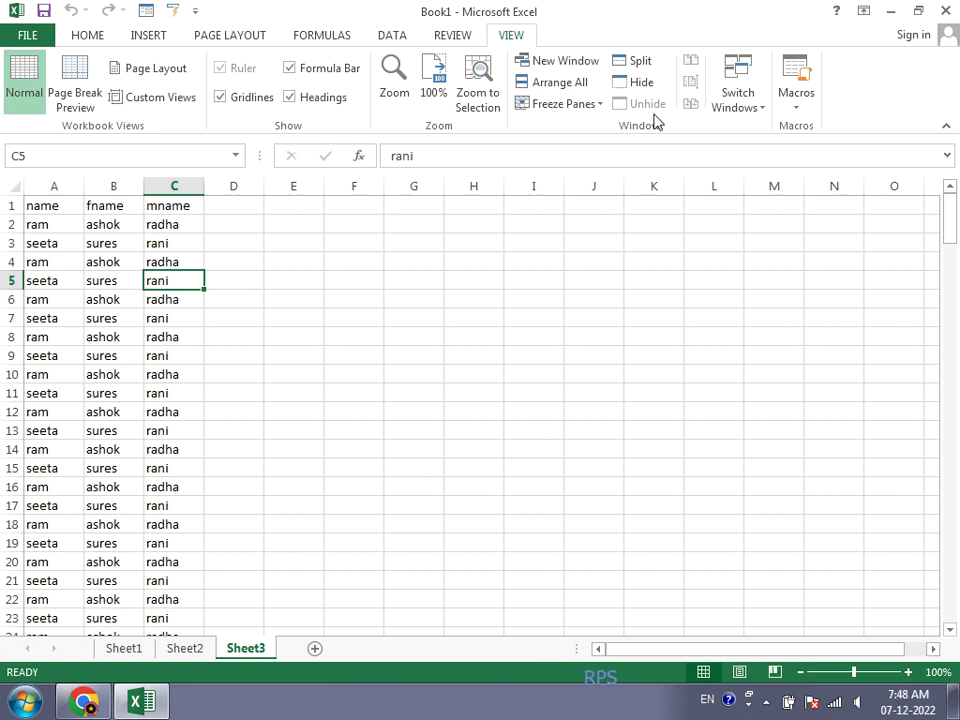
left_click(640, 61)
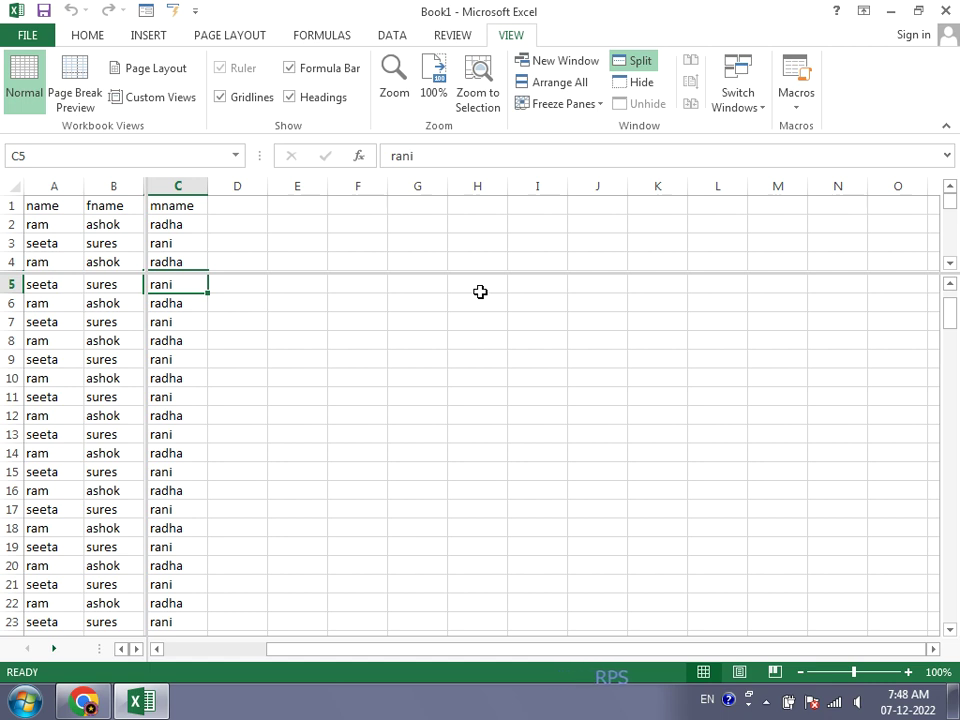
- Freeze the split panes above row 5 and before column C, and unfreeze them again
left_click(585, 108)
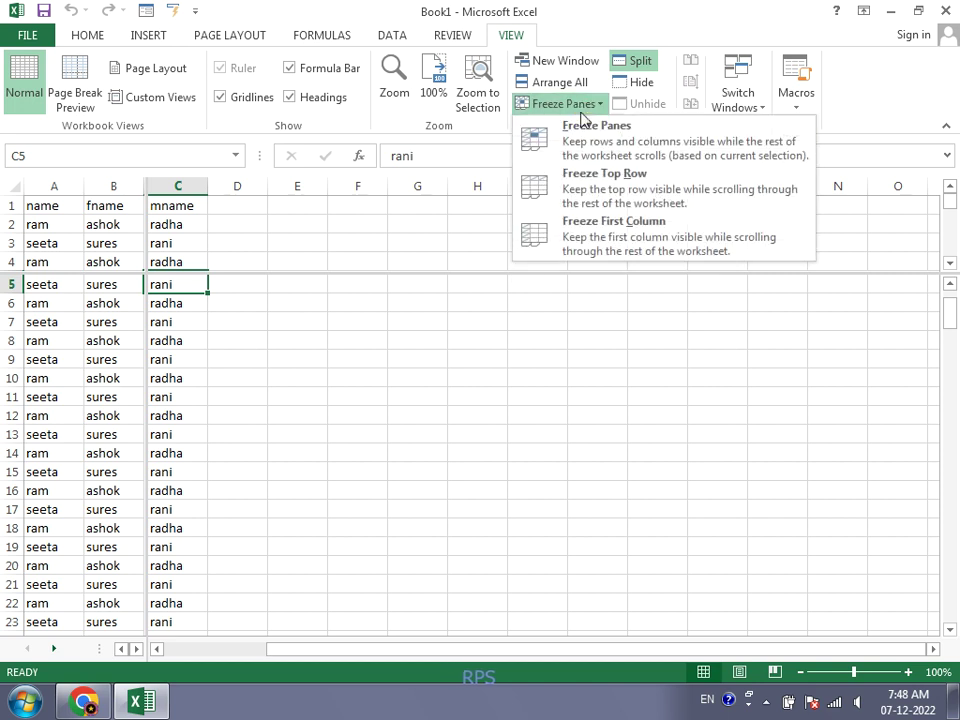
left_click(581, 137)
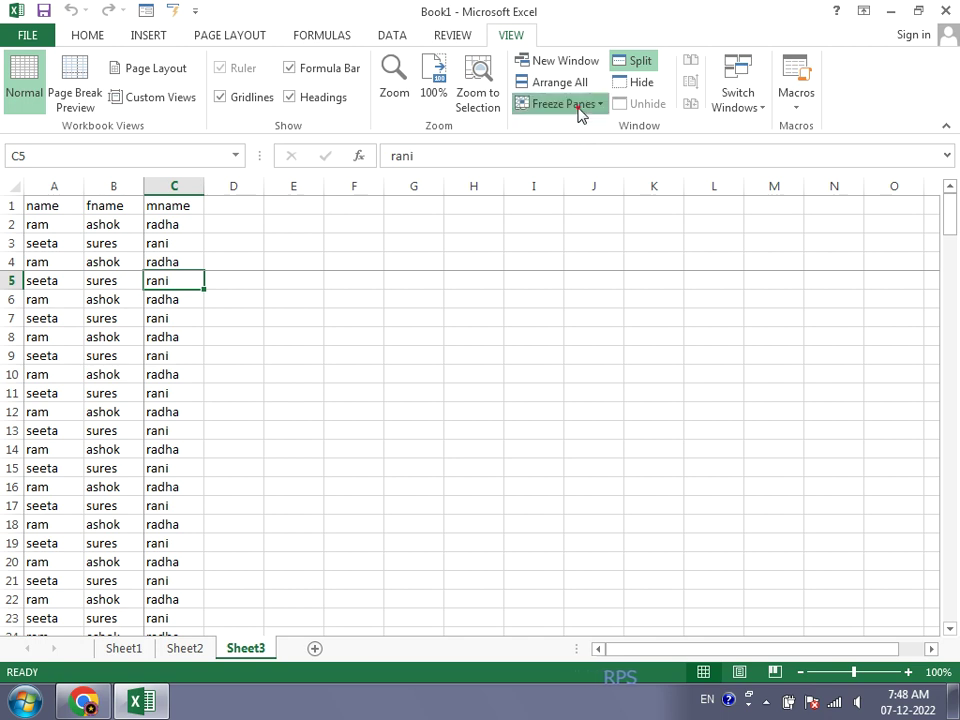
left_click(579, 108)
left_click(578, 131)
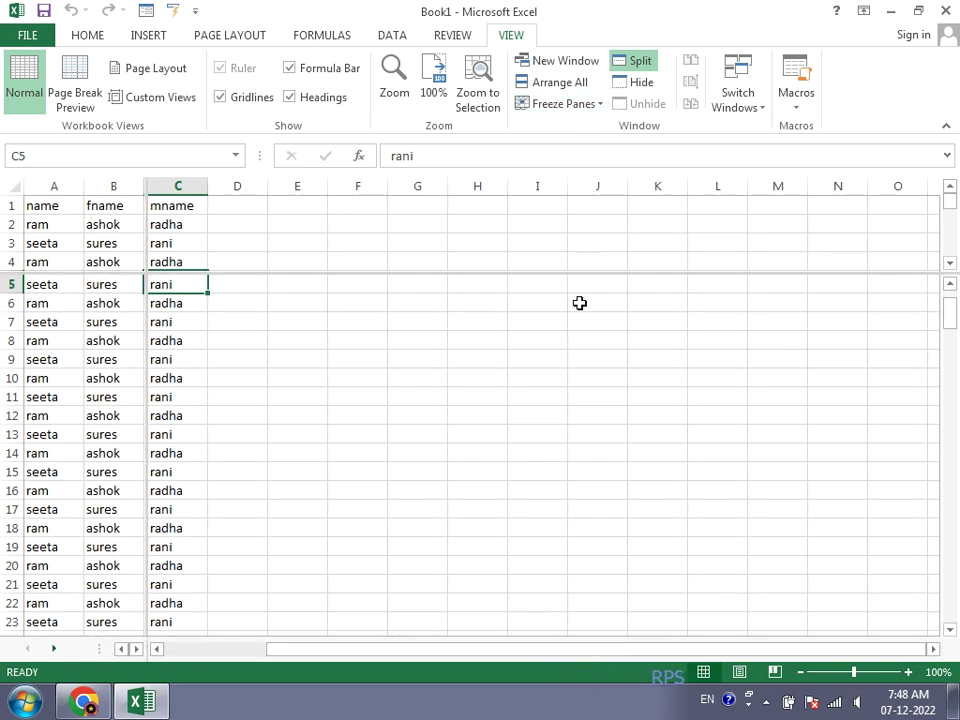
- Select cell I9, remove the existing split, and split the sheet into four panes at I9
left_click(550, 361)
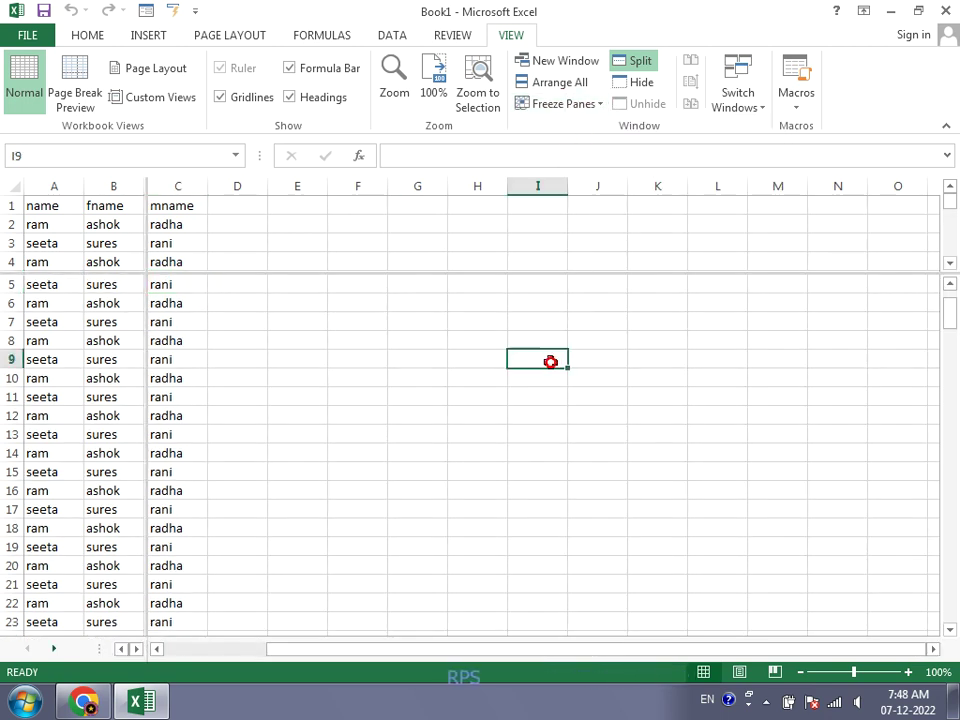
left_click(639, 65)
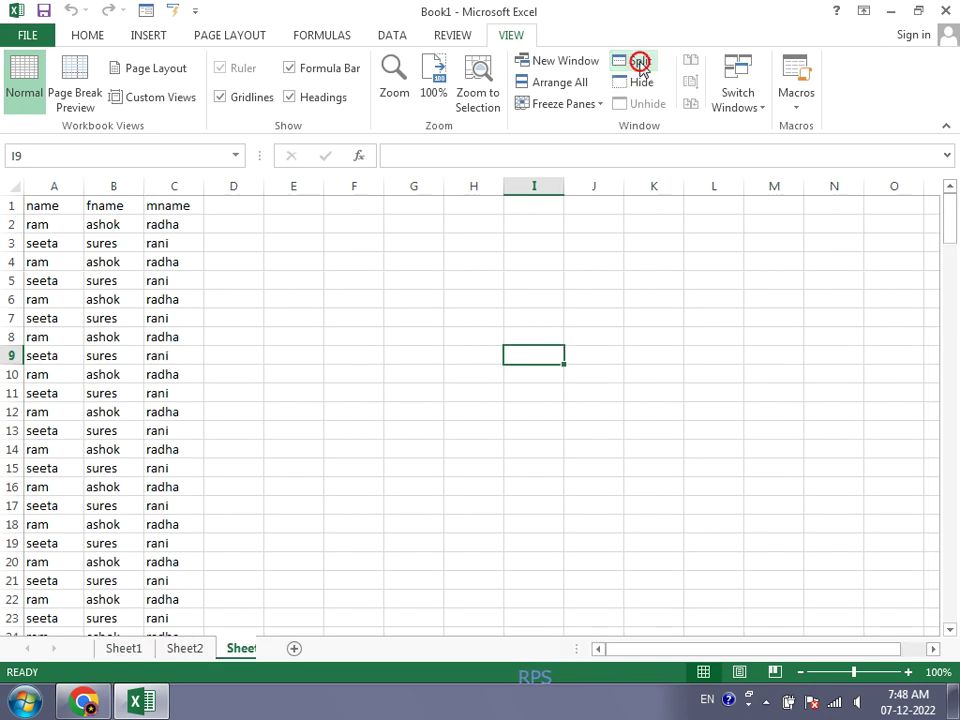
left_click(640, 65)
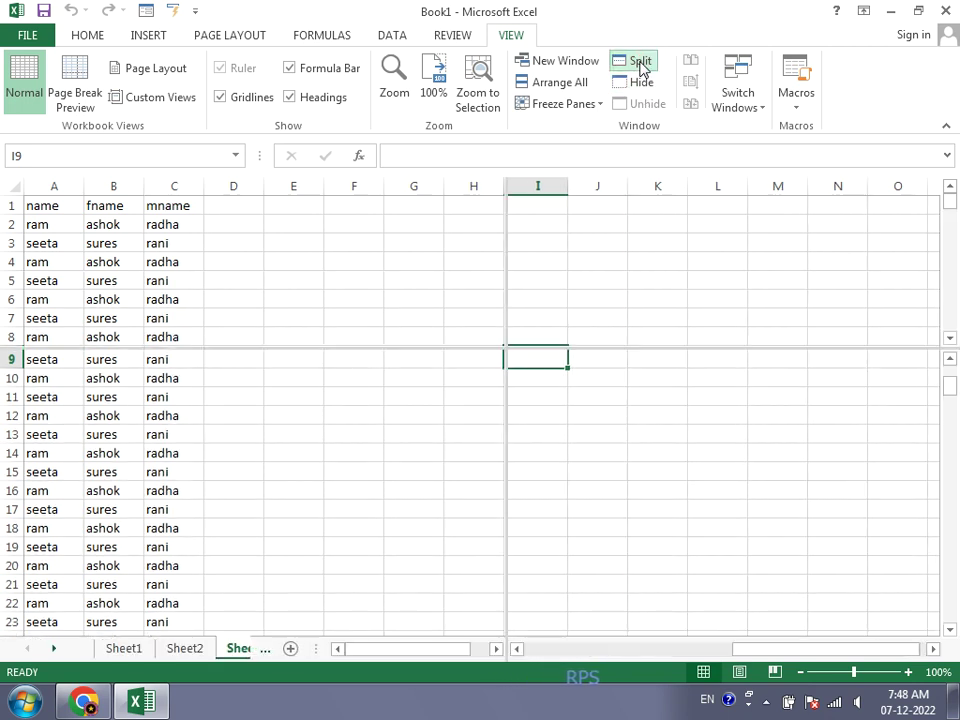